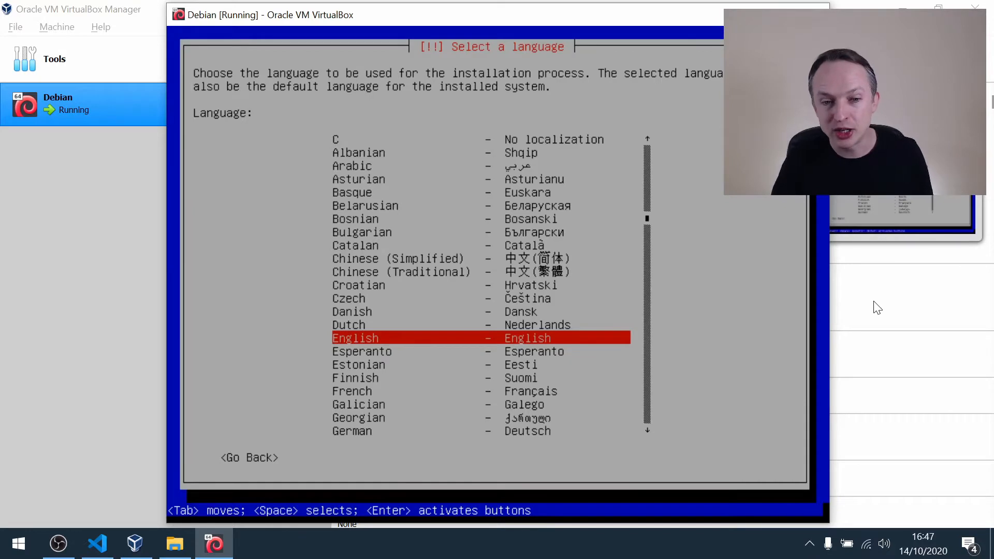
# Set the installer's language to English, location to United Kingdom and keymap to British English.
pyautogui.press('Return')
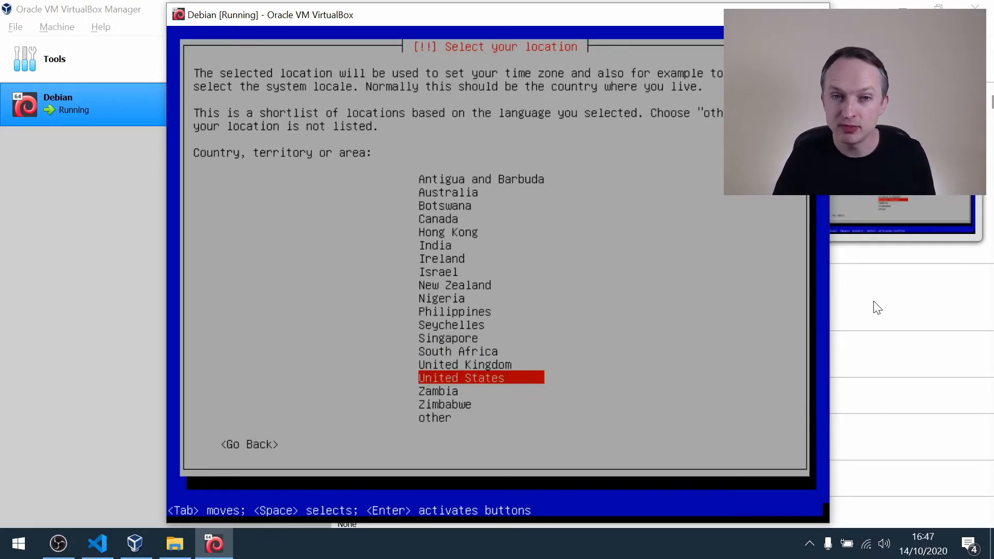
pyautogui.press('Up')
pyautogui.press('Return')
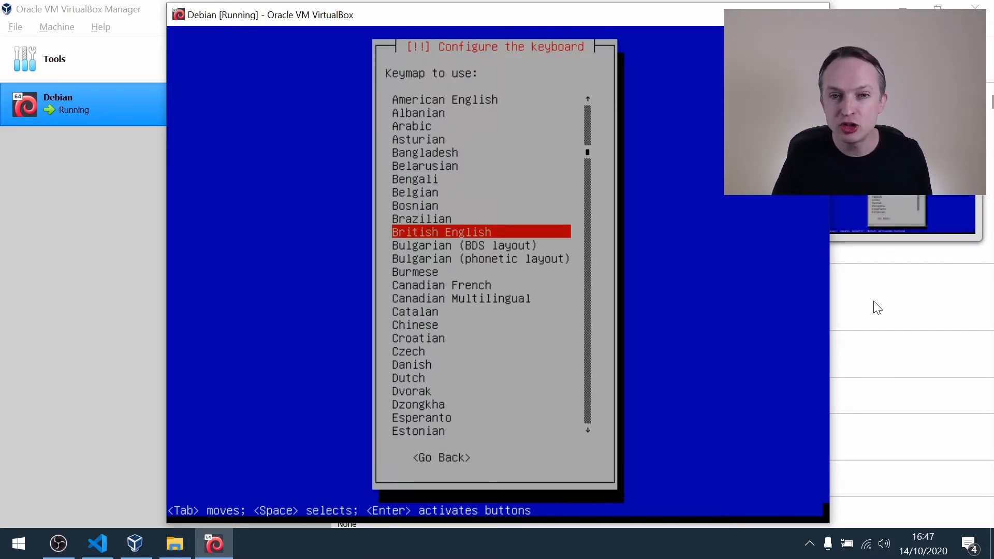
pyautogui.press('Return')
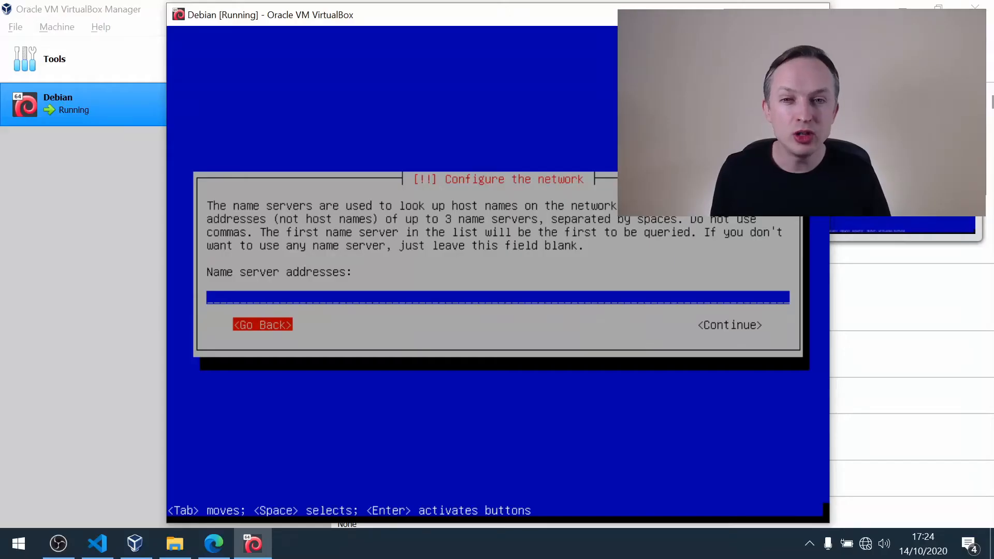
# Set the name server address to 9.9.9.9 and continue the network configuration.
pyautogui.press('Up')
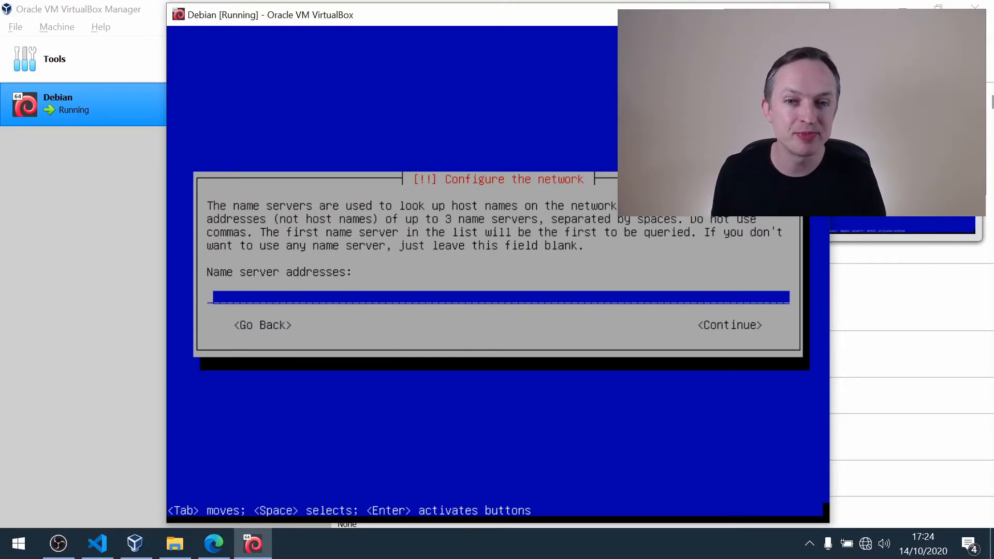
pyautogui.write('9.9.')
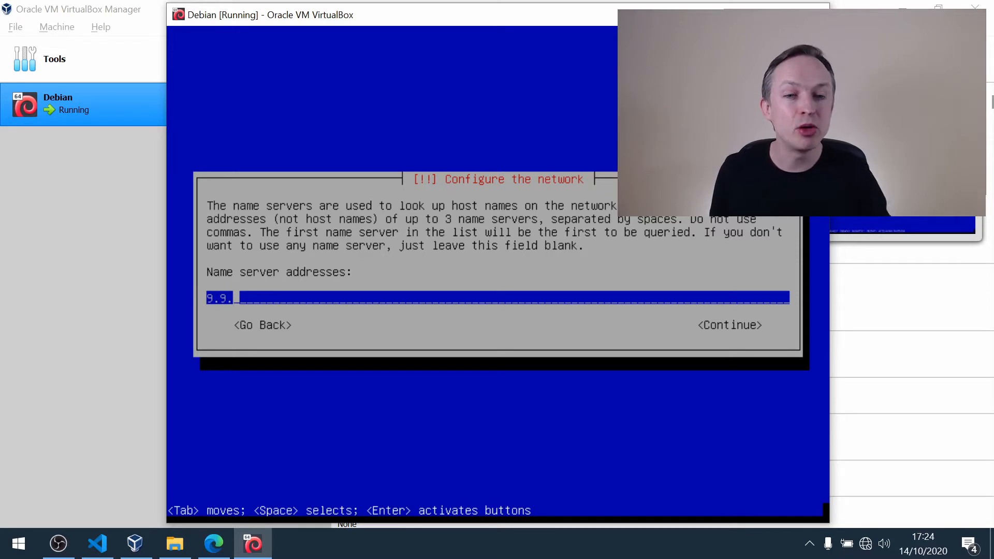
pyautogui.write('9.9')
pyautogui.press('Tab')
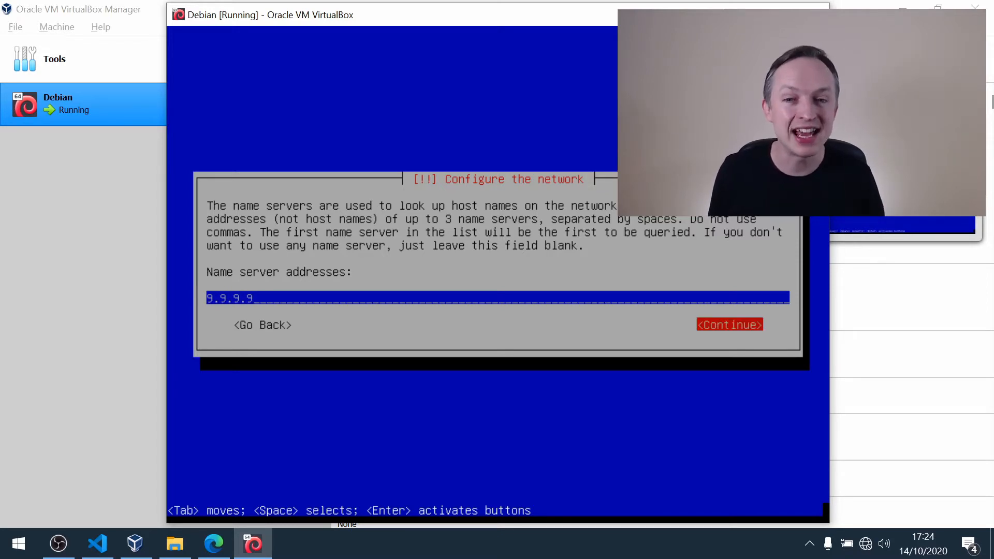
pyautogui.press('Return')
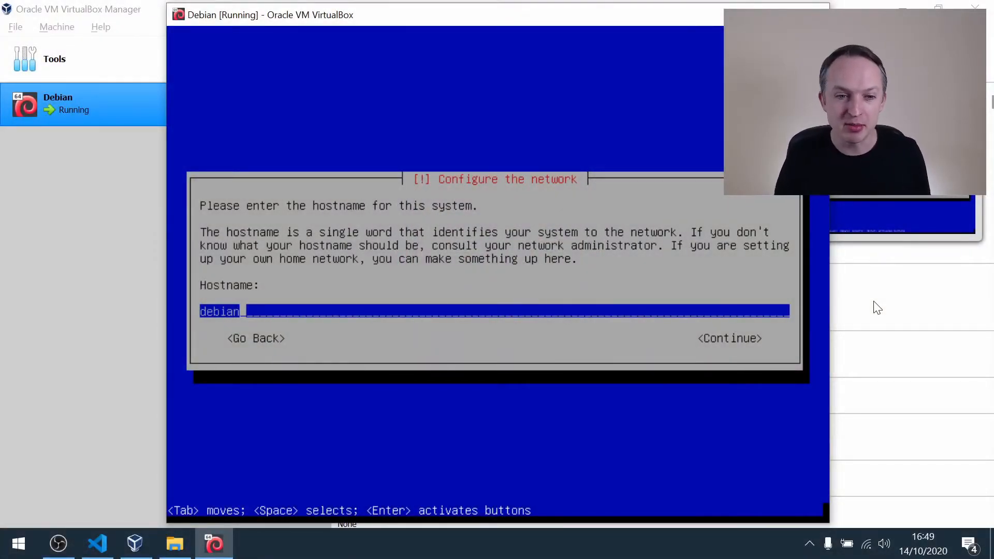
# Keep debian as the system's hostname and leave the domain name blank.
pyautogui.press('Tab')
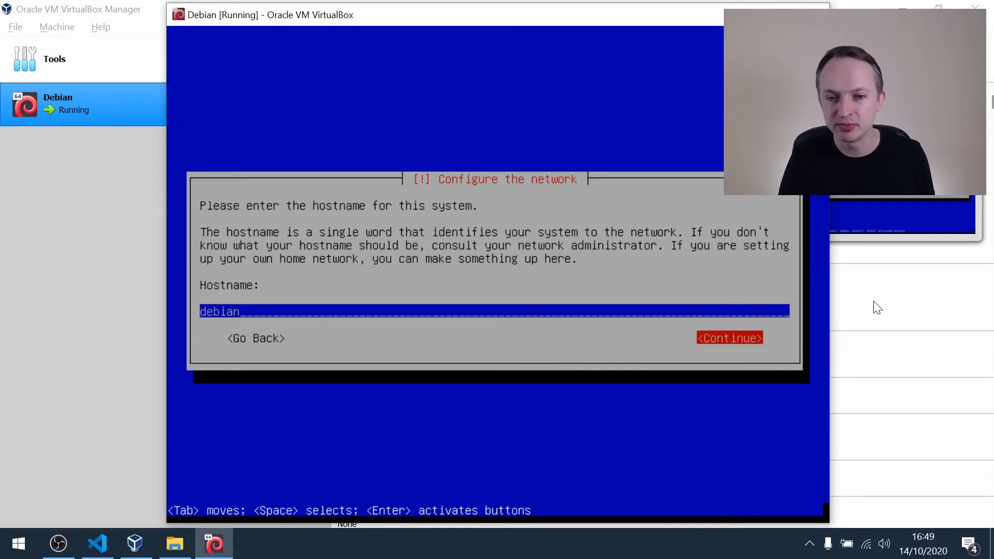
pyautogui.press('Return')
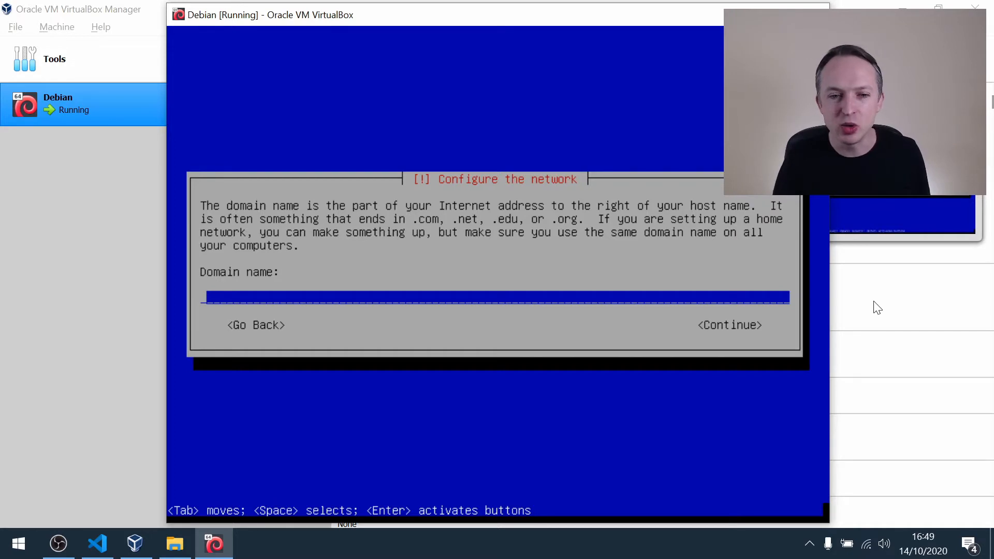
pyautogui.press('Tab')
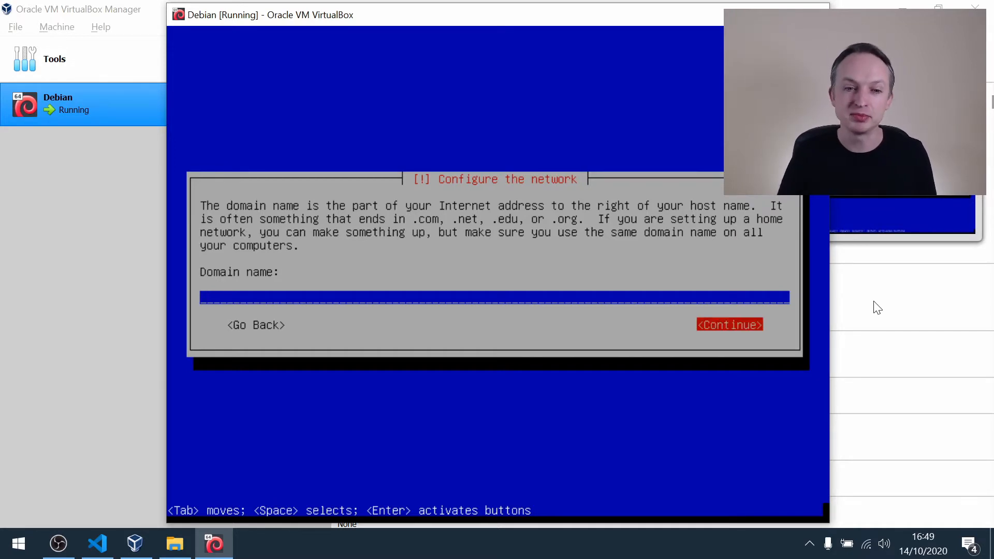
pyautogui.press('Return')
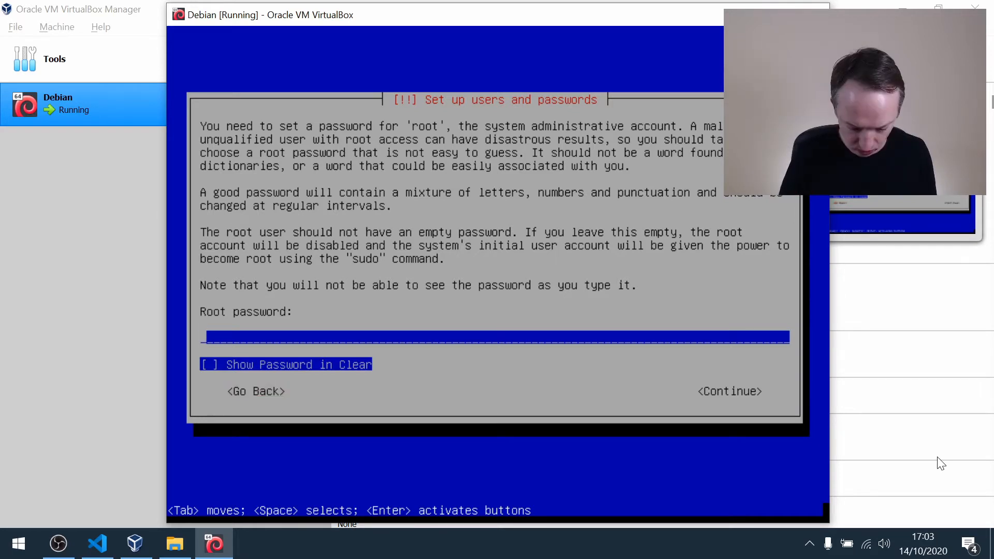
# Enter the root password and re-enter it for verification.
pyautogui.write('************')
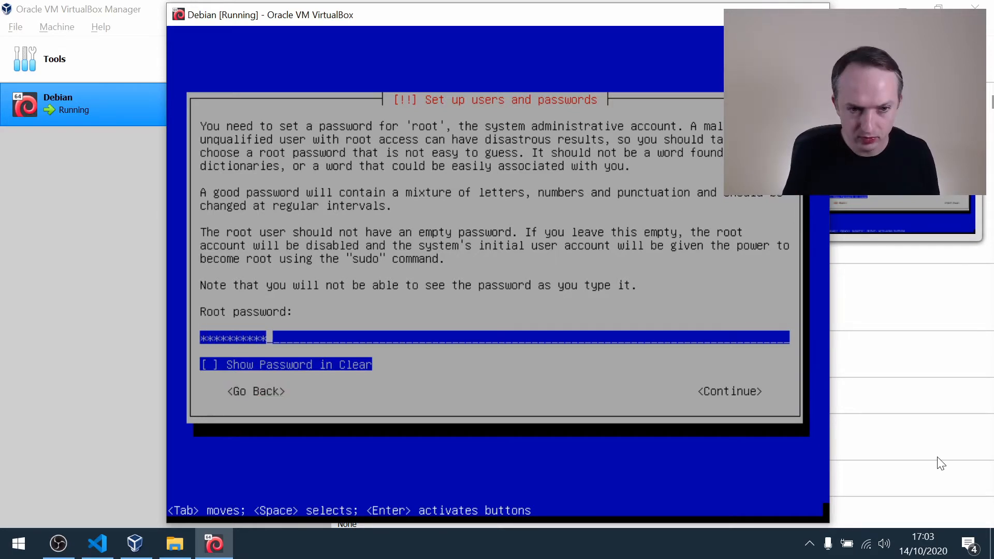
pyautogui.press('Tab')
pyautogui.press('Tab')
pyautogui.press('Return')
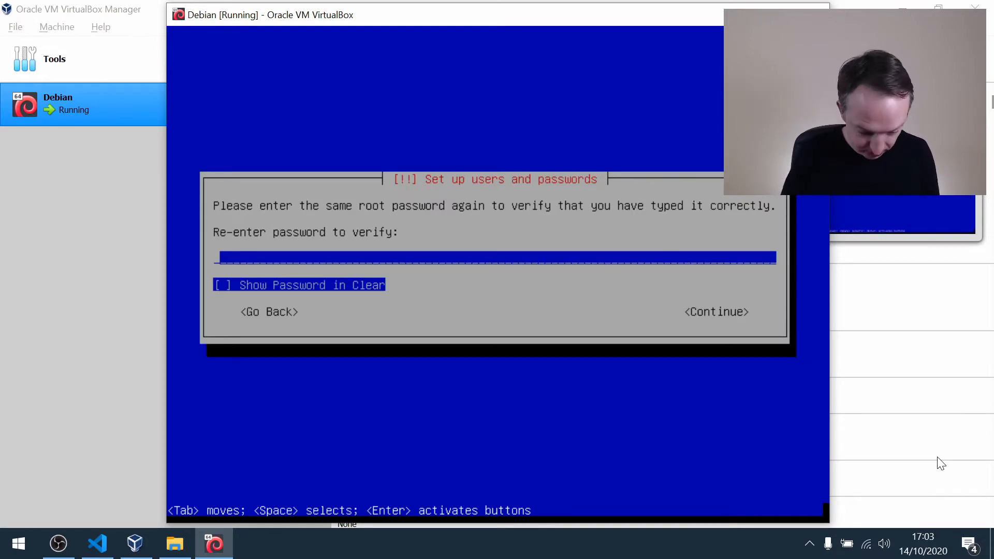
pyautogui.write('************')
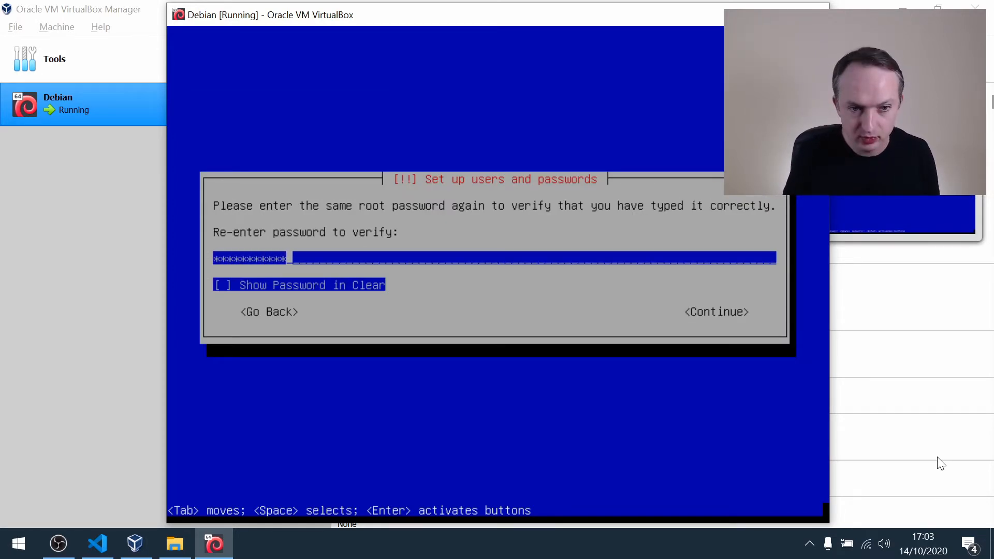
pyautogui.press('Tab')
pyautogui.press('Return')
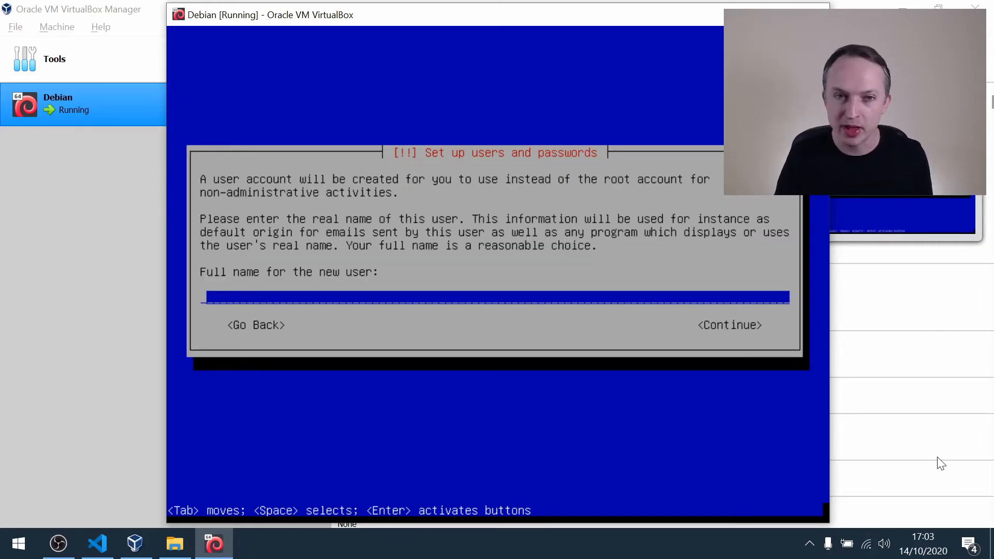
# Enter the new user's full name and accept the suggested username for the account.
pyautogui.write('Jim')
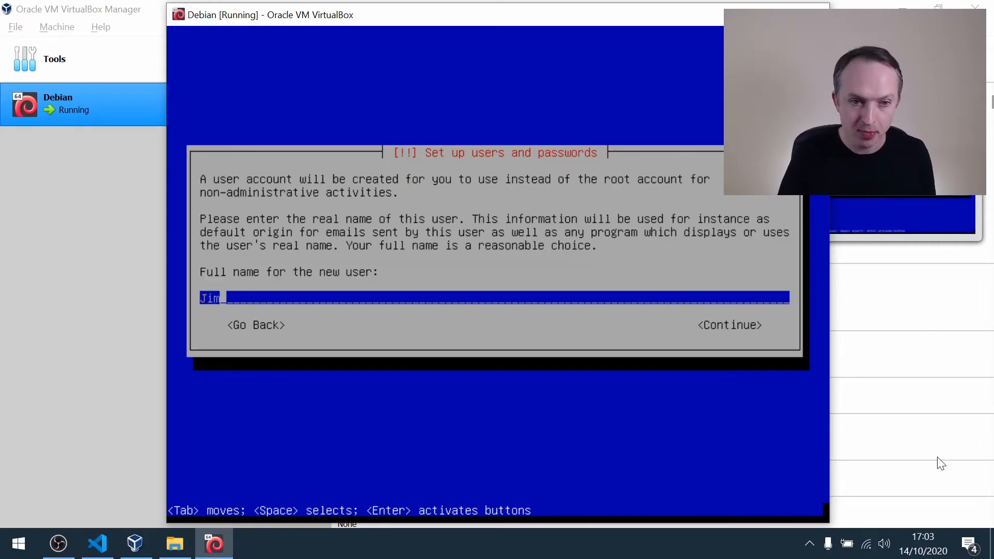
pyautogui.press('Tab')
pyautogui.press('Return')
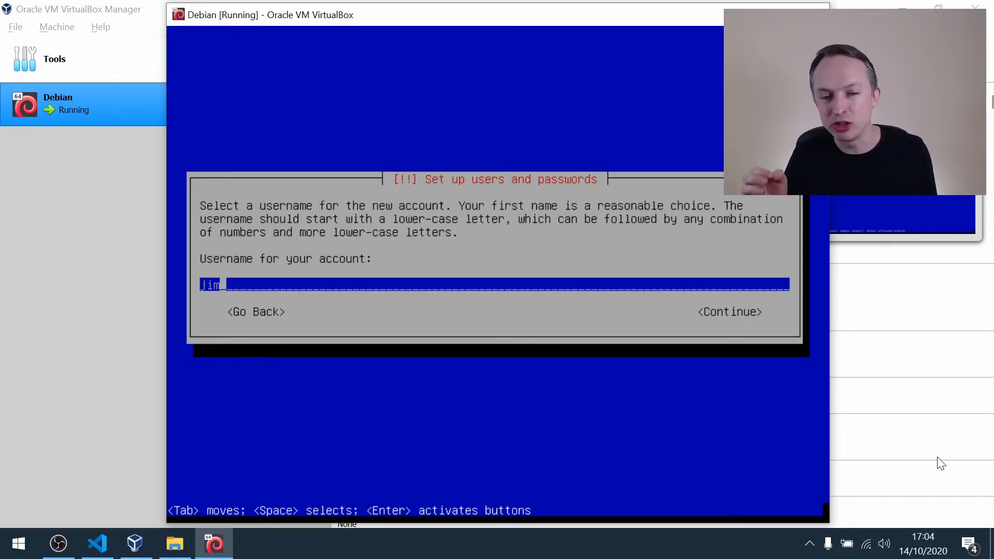
pyautogui.press('Tab')
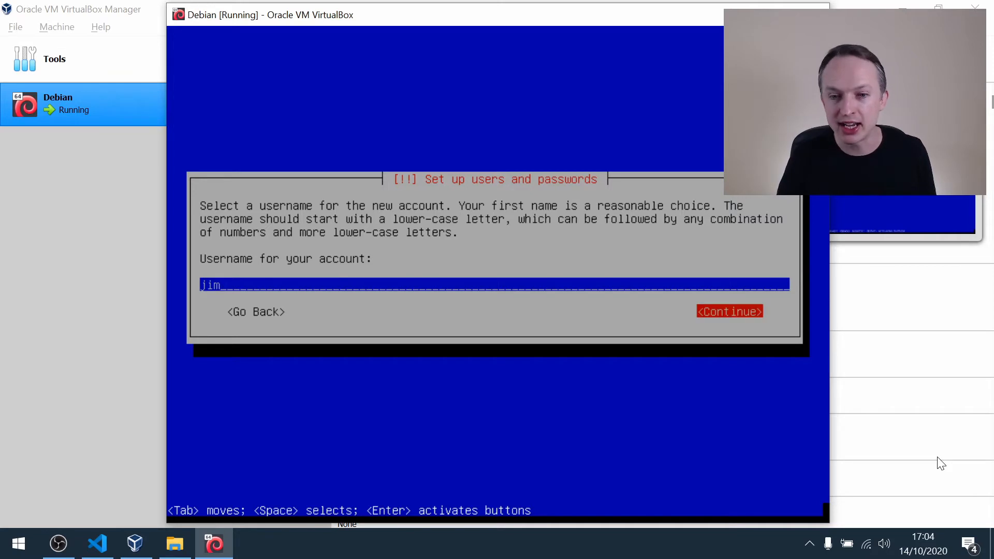
pyautogui.press('Return')
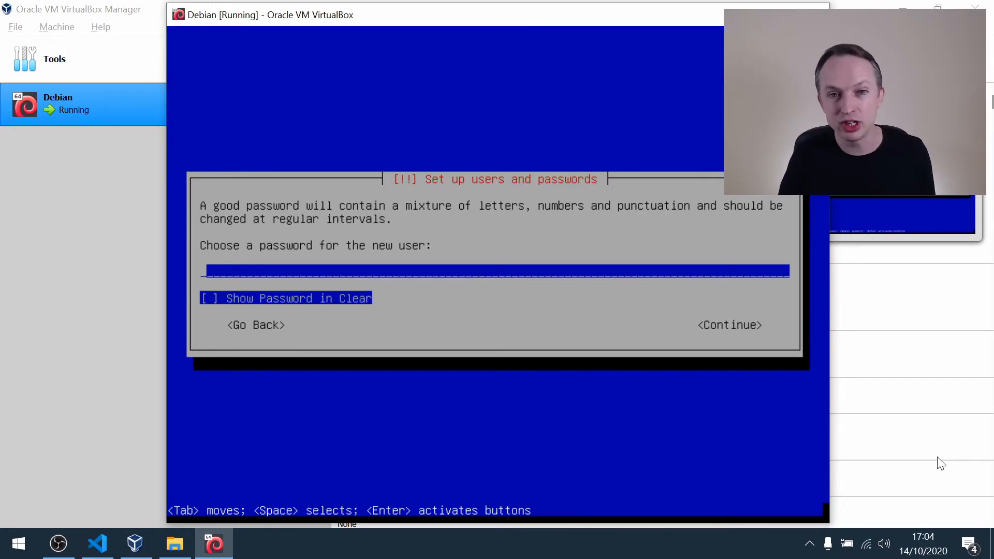
# Enter the new user's account password and re-enter it for verification.
pyautogui.write('********')
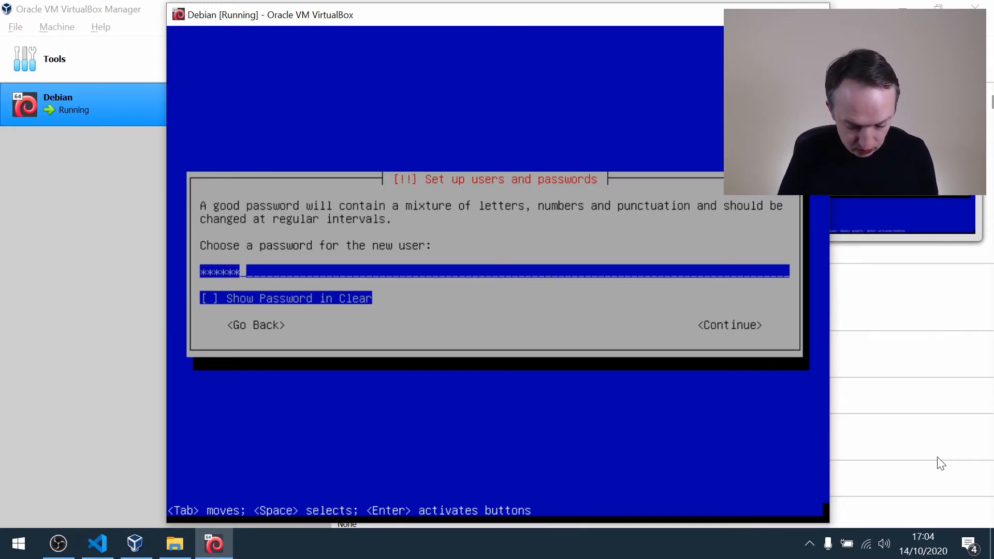
pyautogui.write('****')
pyautogui.press('Tab')
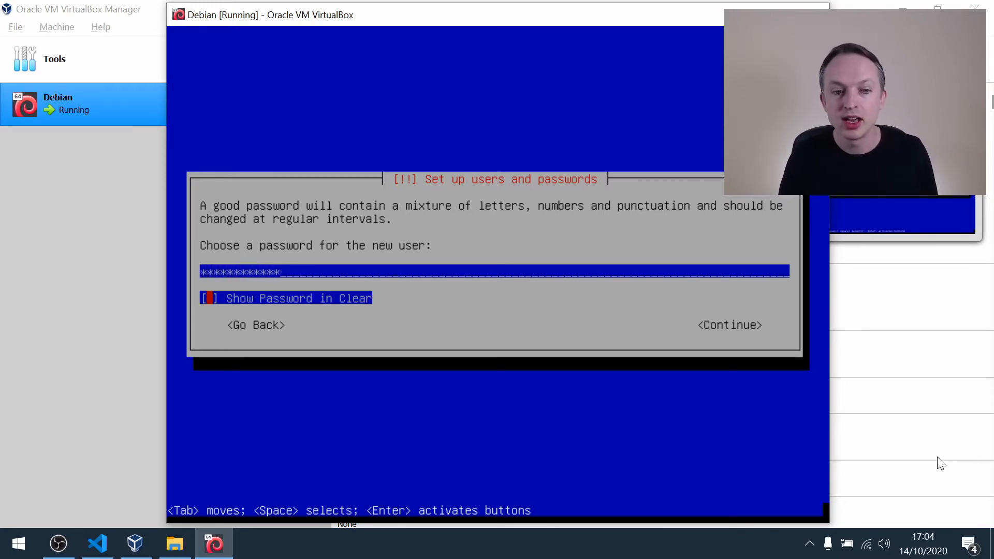
pyautogui.press('Tab')
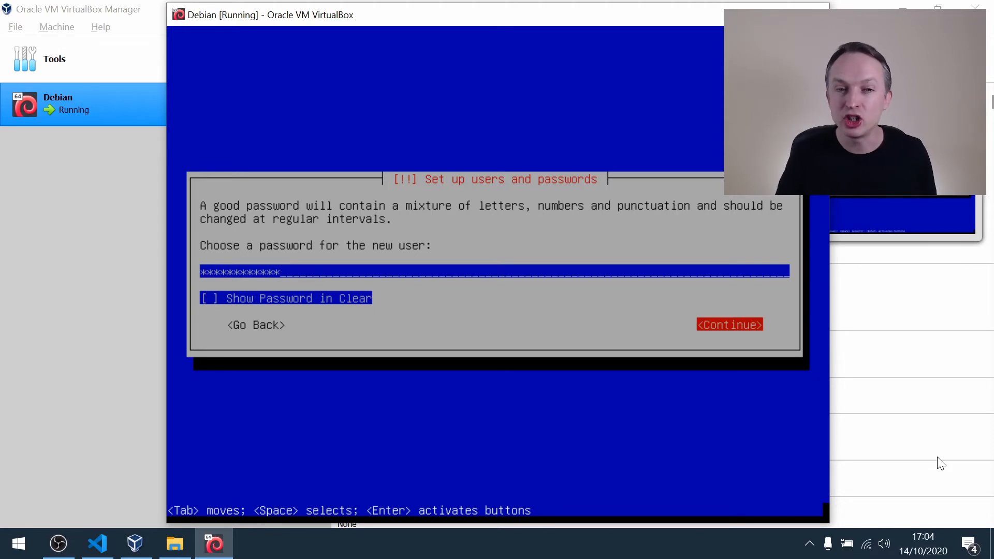
pyautogui.press('Return')
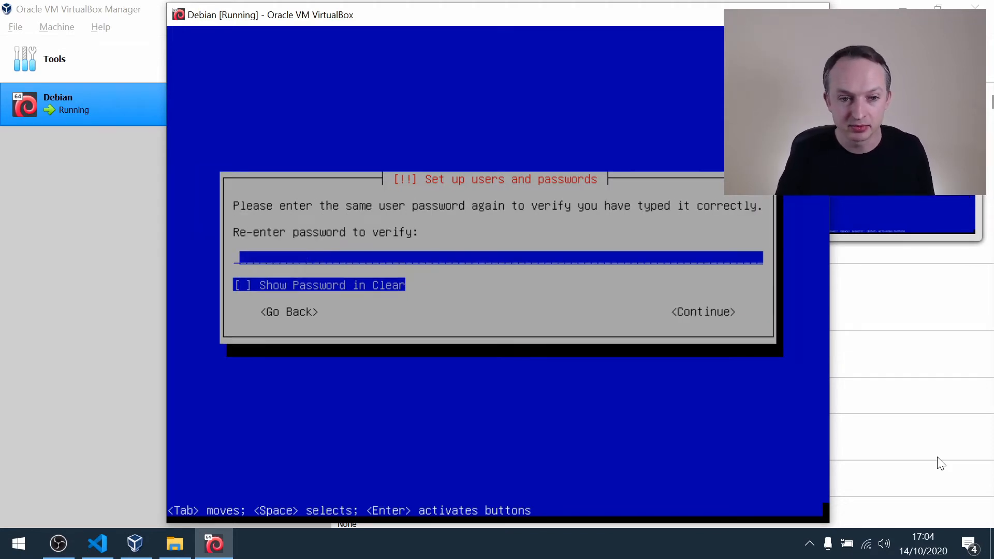
pyautogui.write('*********')
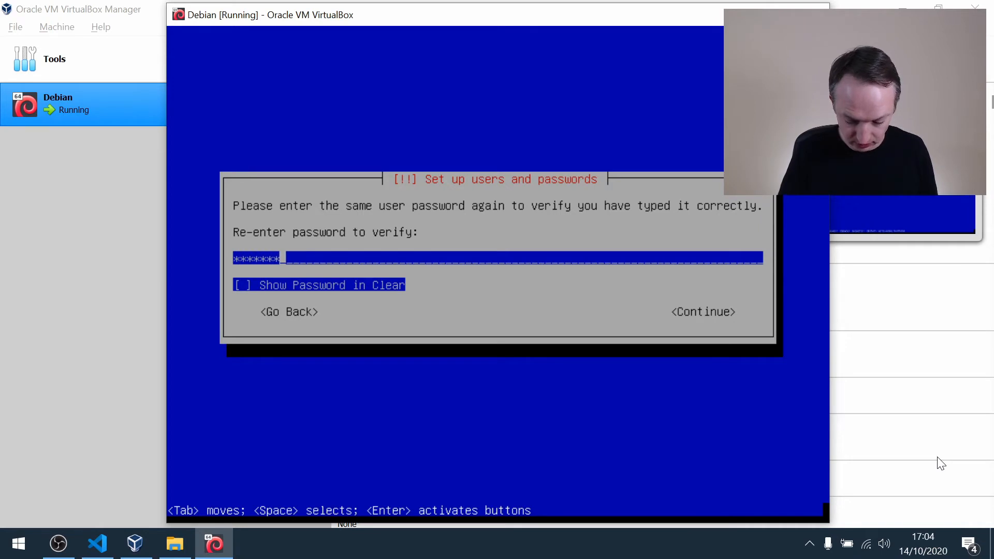
pyautogui.write('****')
pyautogui.press('Tab')
pyautogui.press('Tab')
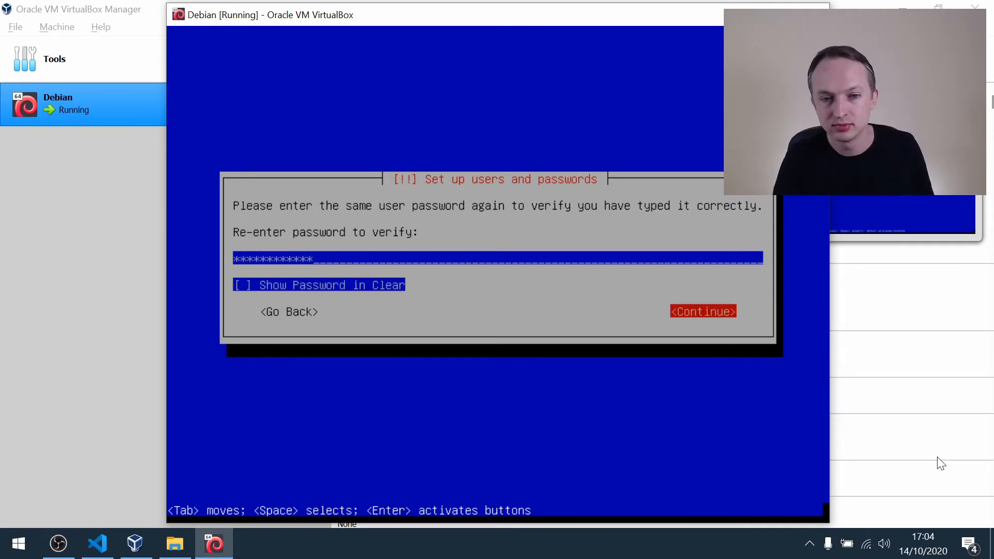
pyautogui.press('Return')
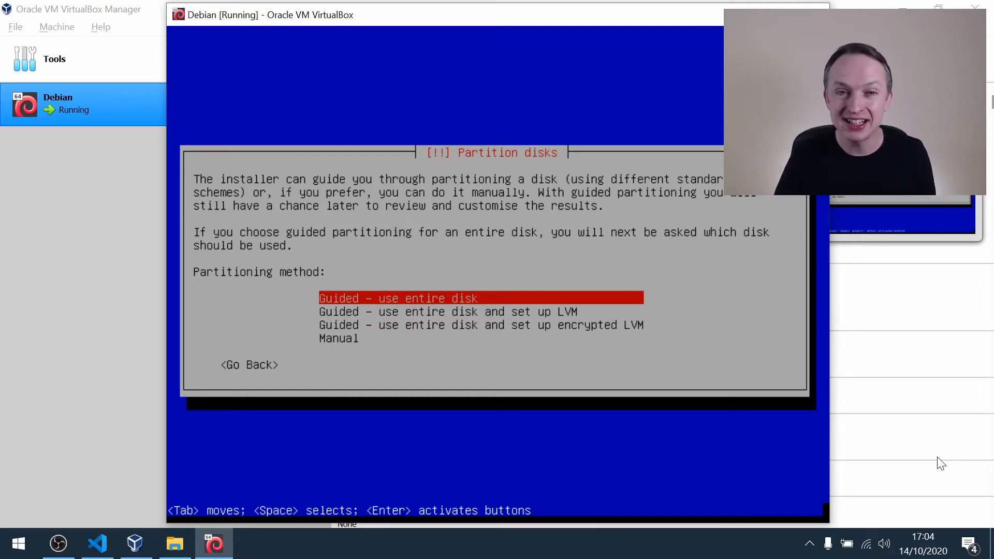
# Choose guided partitioning of the entire SCSI1 (sda) disk with all files in one partition.
pyautogui.press('Return')
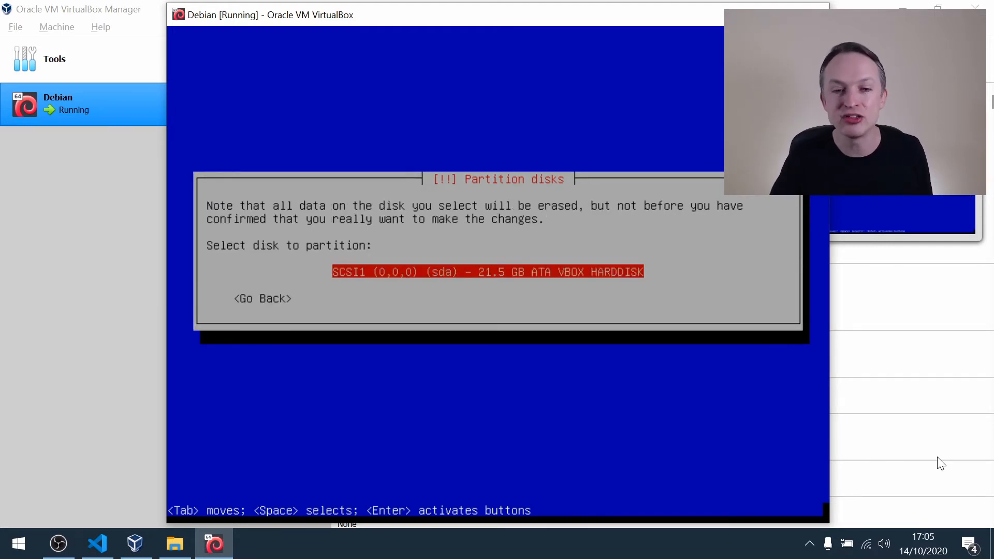
pyautogui.press('Return')
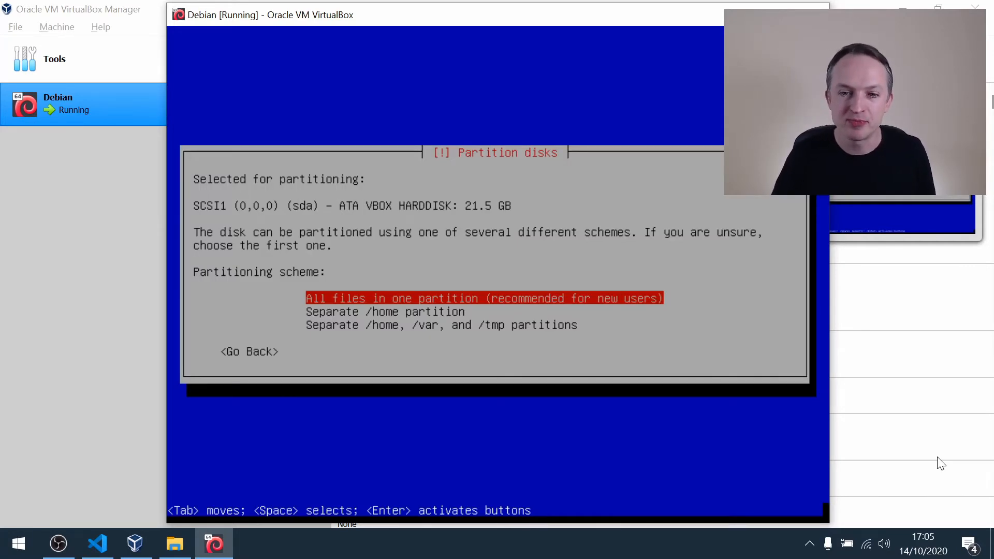
pyautogui.press('Return')
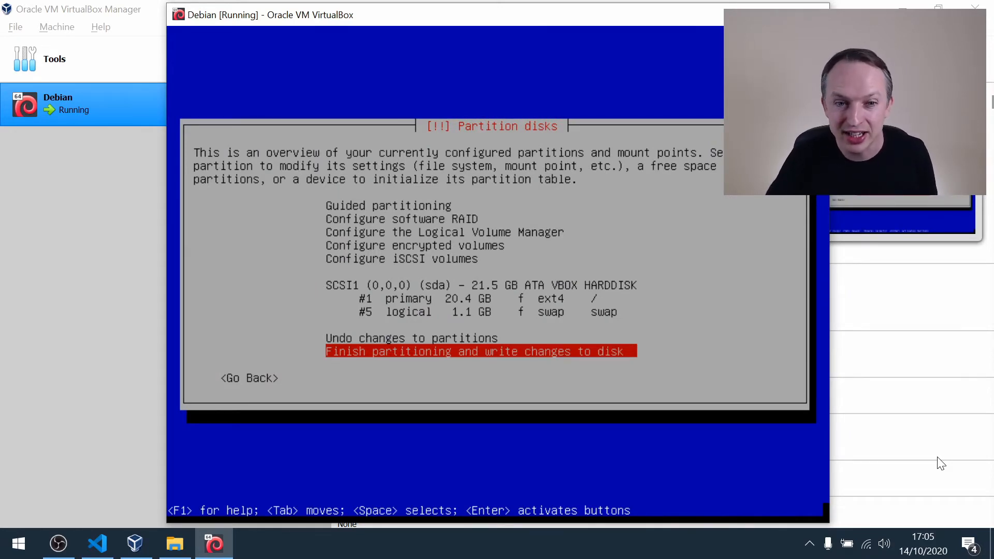
# Finish partitioning and agree to write the changes to disk.
pyautogui.press('Return')
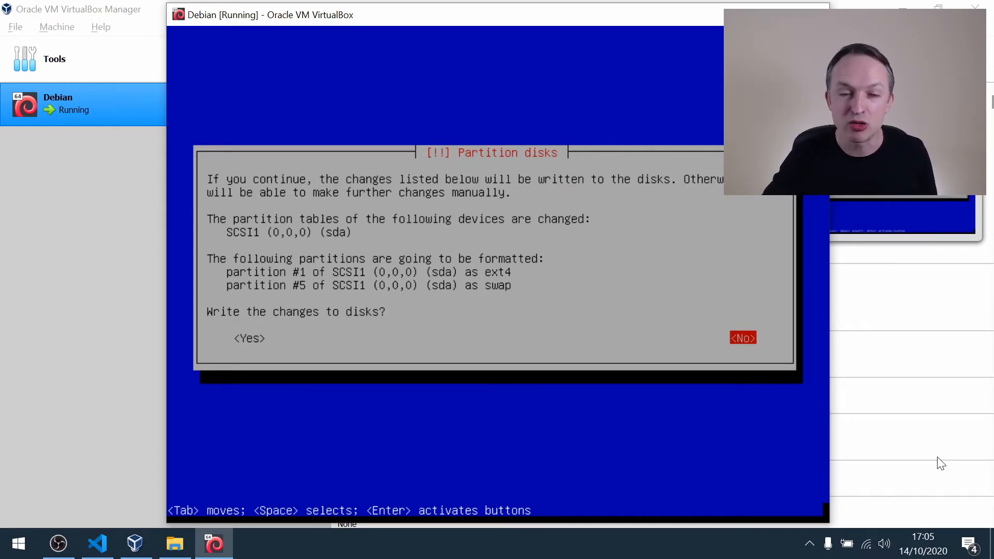
pyautogui.press('Tab')
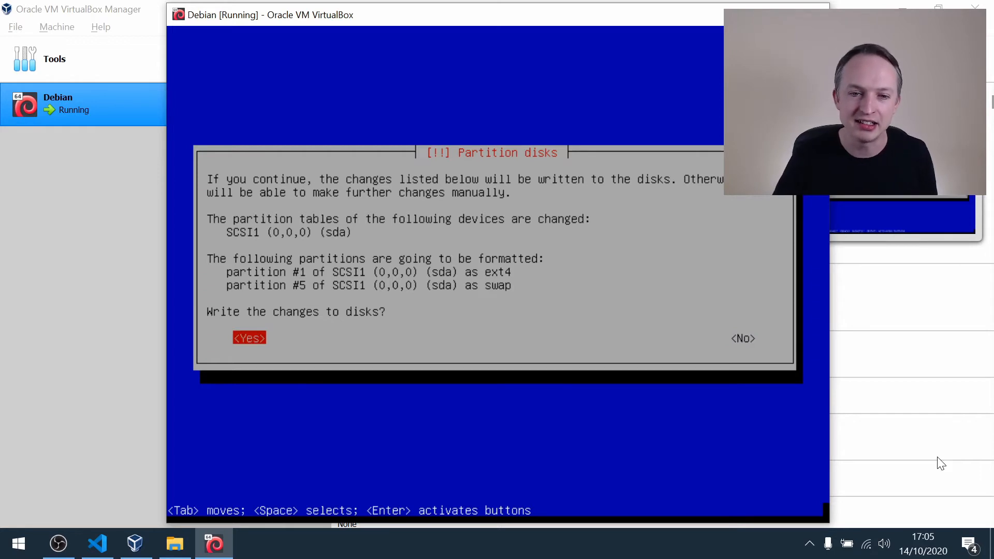
pyautogui.press('Return')
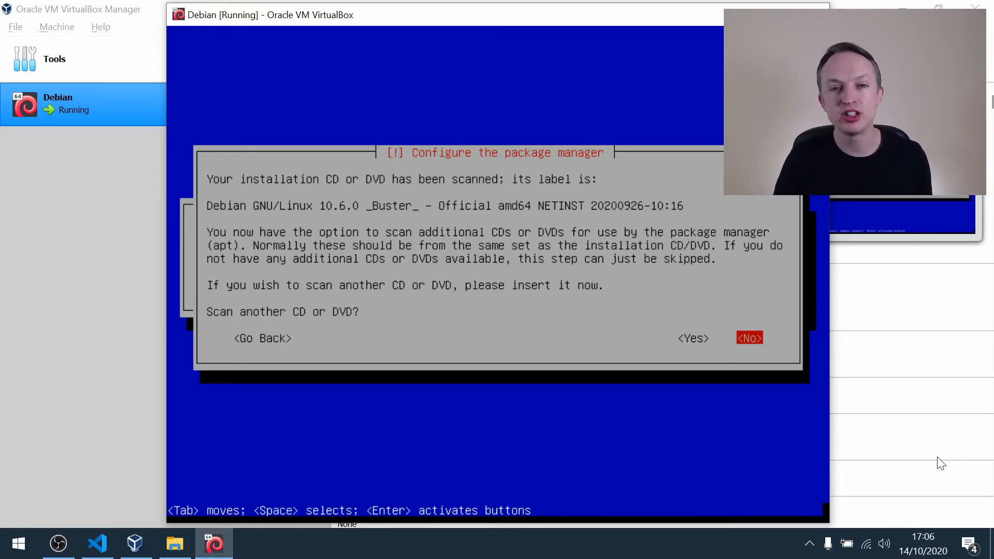
# Decline scanning another CD or DVD and choose the United Kingdom archive mirror deb.debian.org.
pyautogui.press('Return')
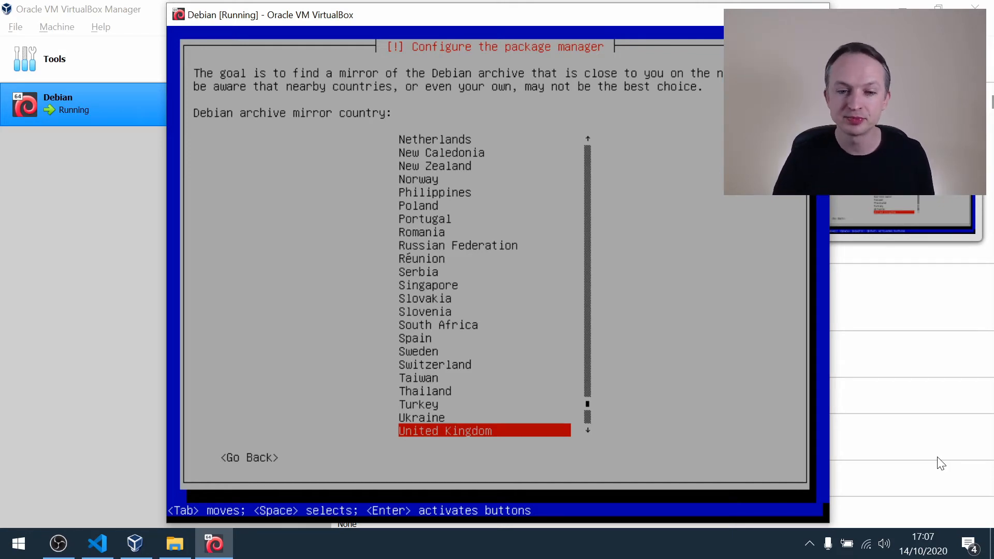
pyautogui.press('Return')
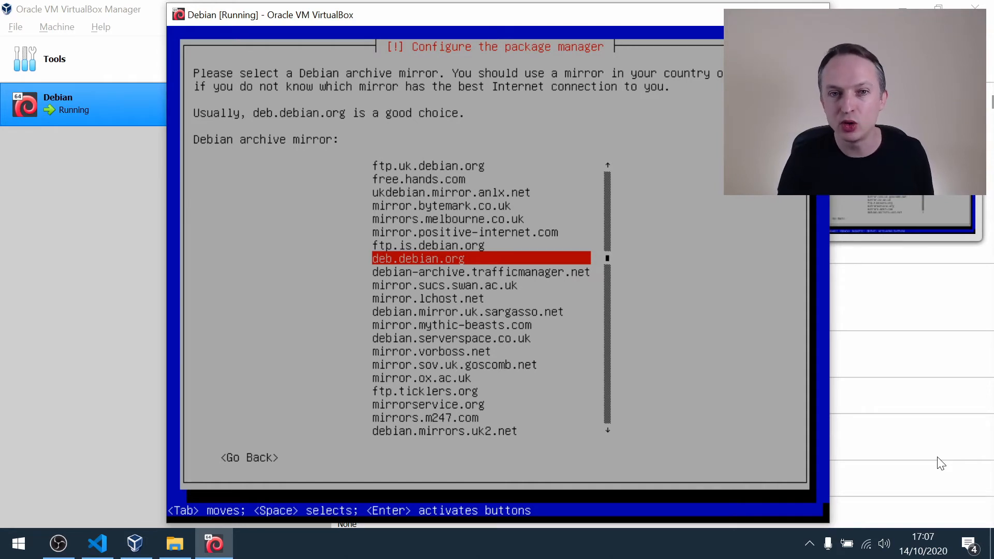
pyautogui.press('Return')
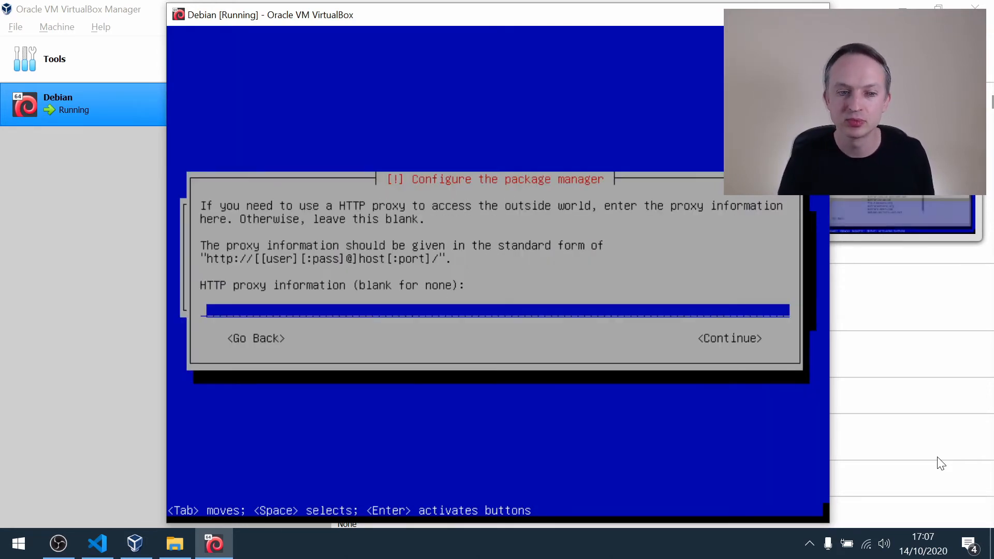
# Leave the HTTP proxy information blank, and open the network configuration from the installer's main menu.
pyautogui.press('Tab')
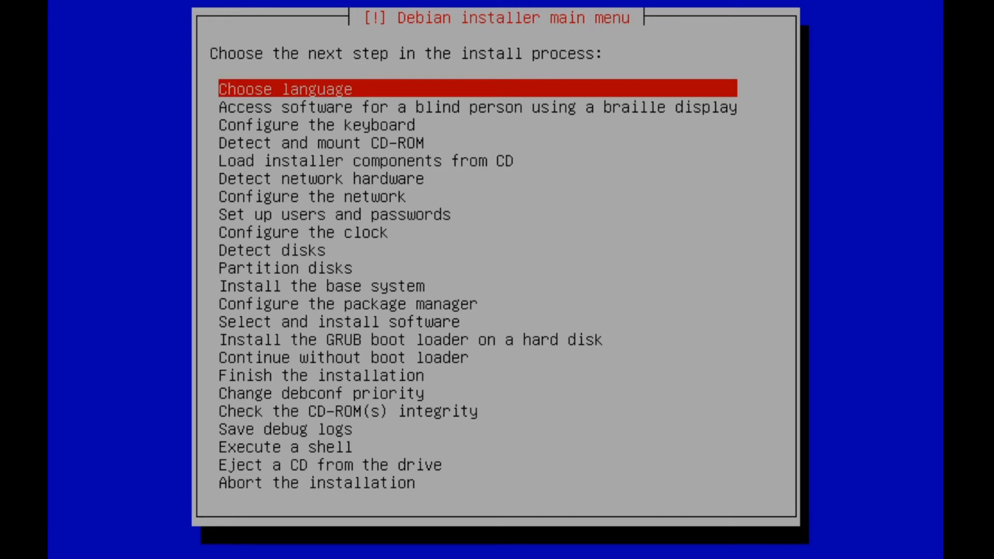
pyautogui.press('Down')
pyautogui.press('Down')
pyautogui.press('Down')
pyautogui.press('Down')
pyautogui.press('Down')
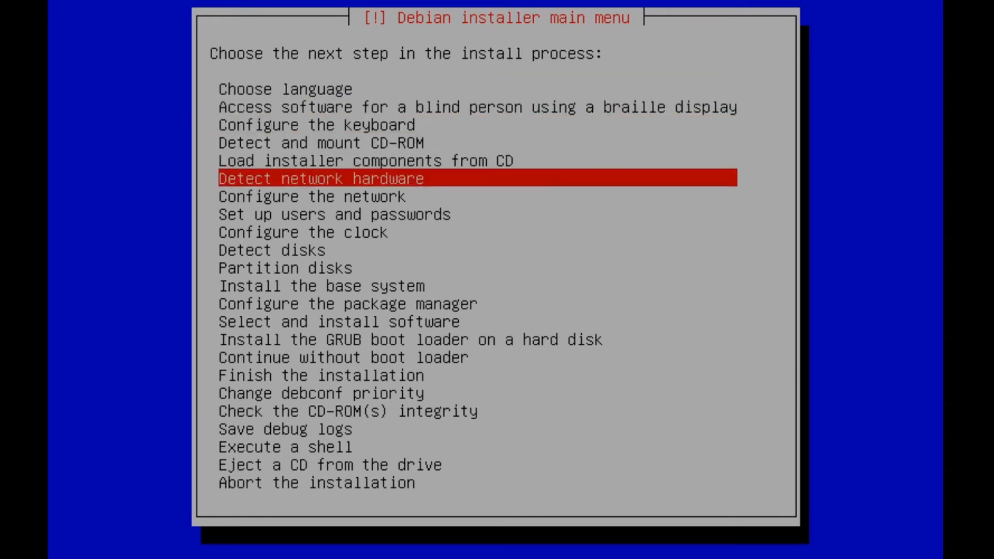
pyautogui.press('Return')
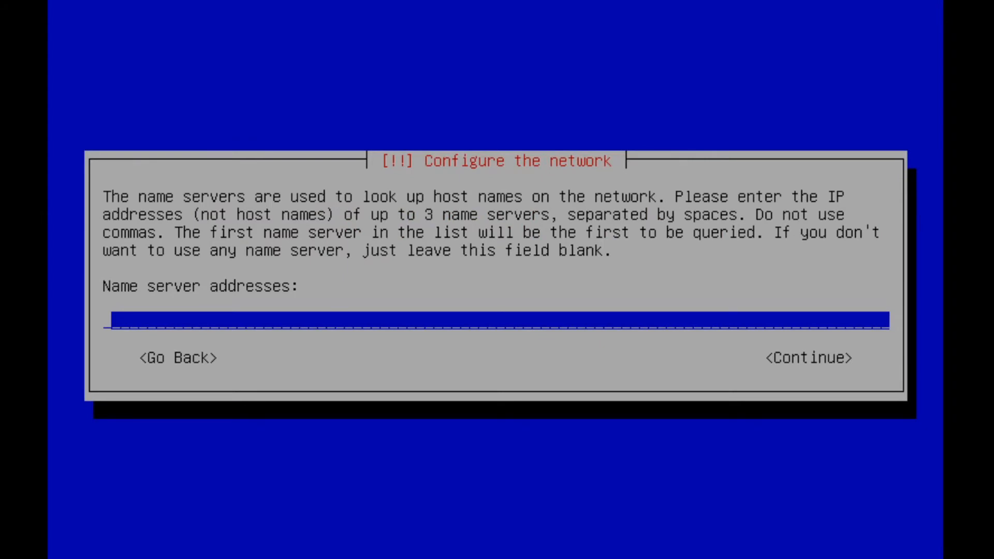
# Set the name server address to 9.9.9.9 and continue.
pyautogui.write('9.9.9.9')
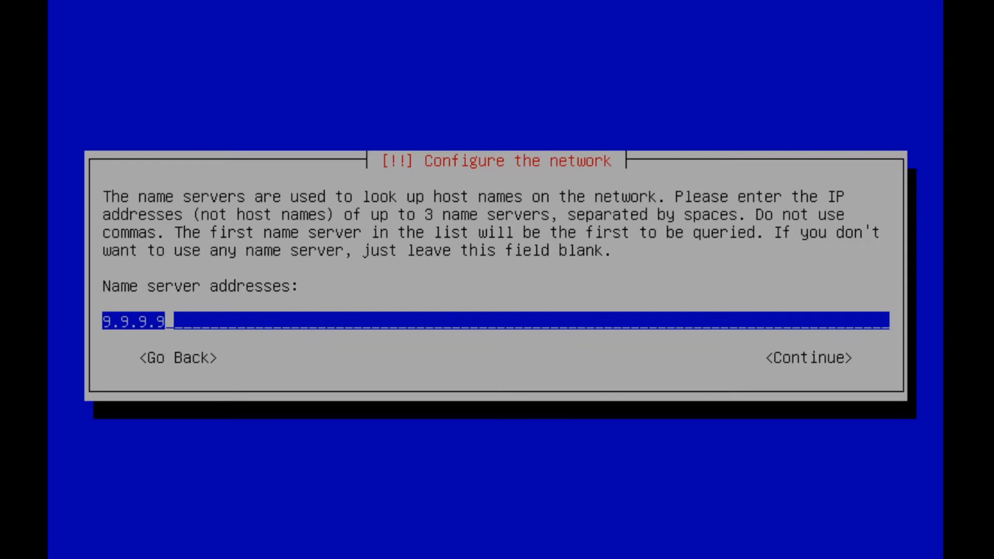
pyautogui.press('Tab')
pyautogui.press('Return')
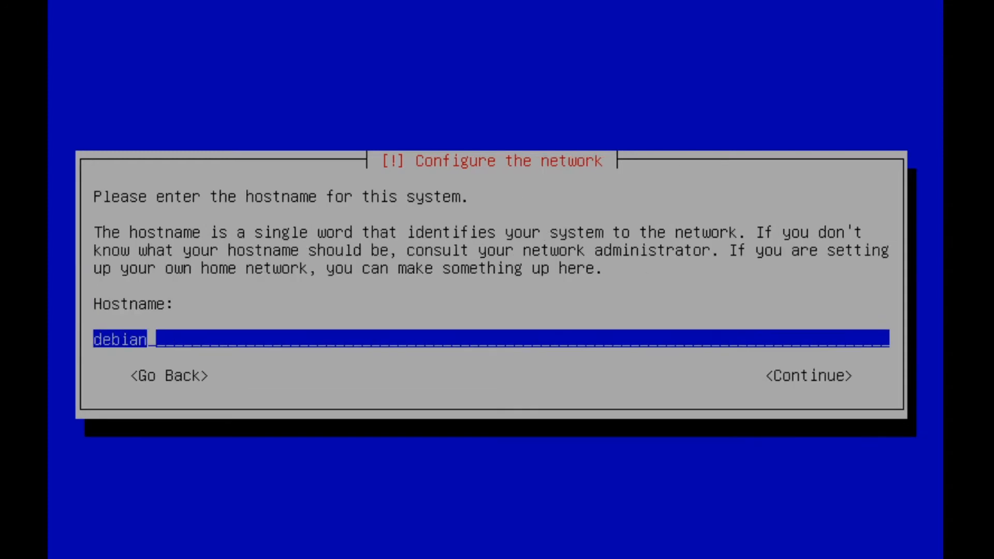
# Go back from the hostname and network configuration method screens to the main menu and start configuring the package manager.
pyautogui.press('Tab')
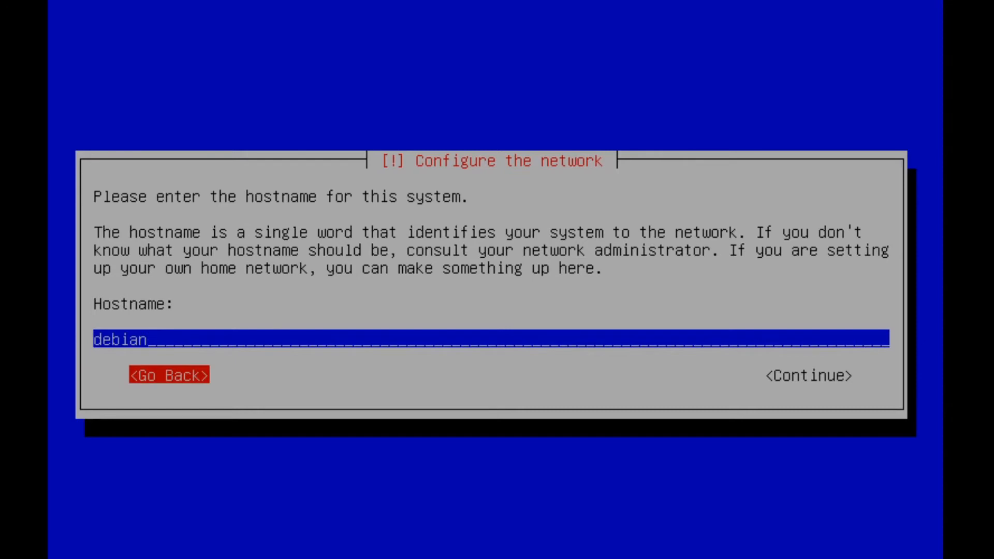
pyautogui.press('Return')
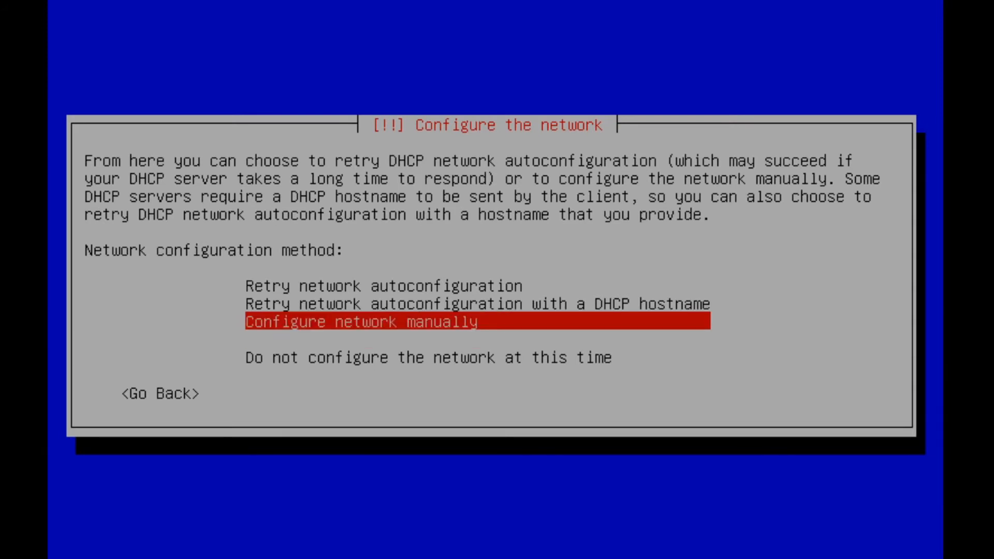
pyautogui.press('Down')
pyautogui.press('Down')
pyautogui.press('Tab')
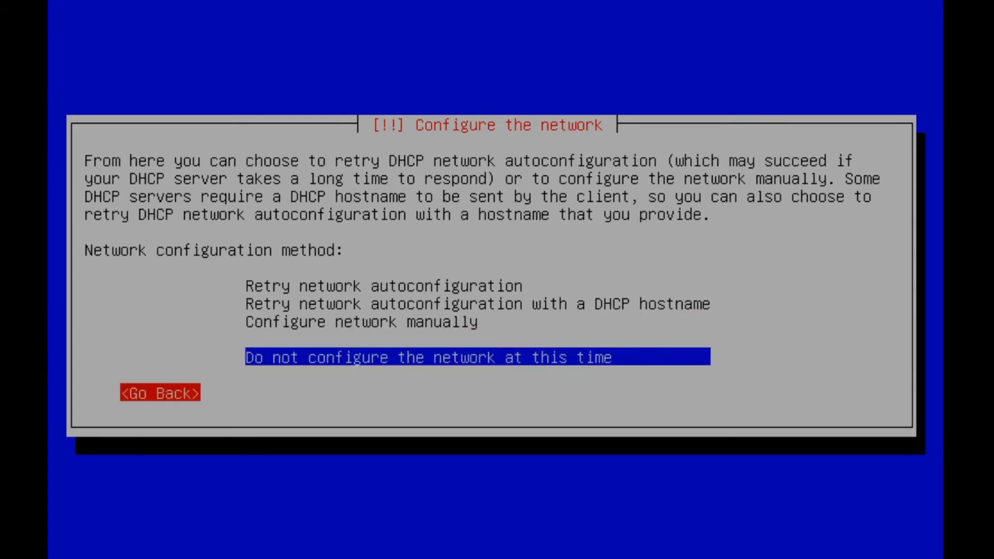
pyautogui.press('Return')
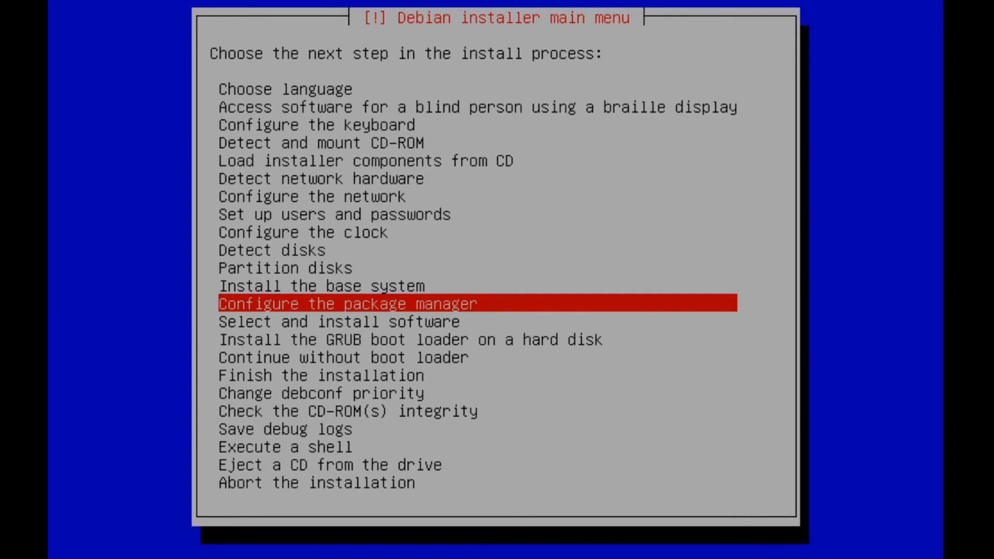
pyautogui.press('Return')
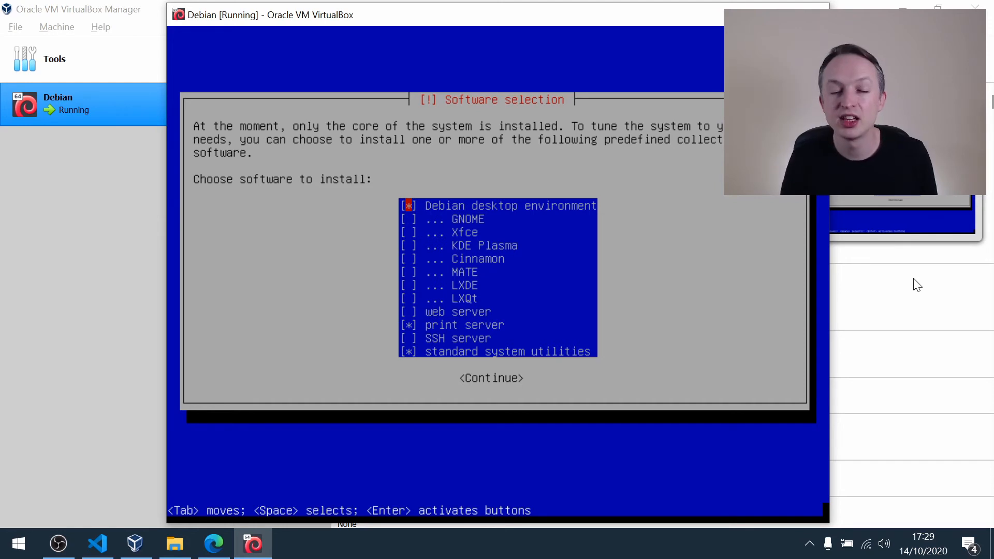
# Deselect the print server, keep the Debian desktop environment and standard system utilities selected, and install the software.
pyautogui.press('Down')
pyautogui.press('Down')
pyautogui.press('Down')
pyautogui.press('Down')
pyautogui.press('Down')
pyautogui.press('Down')
pyautogui.press('Down')
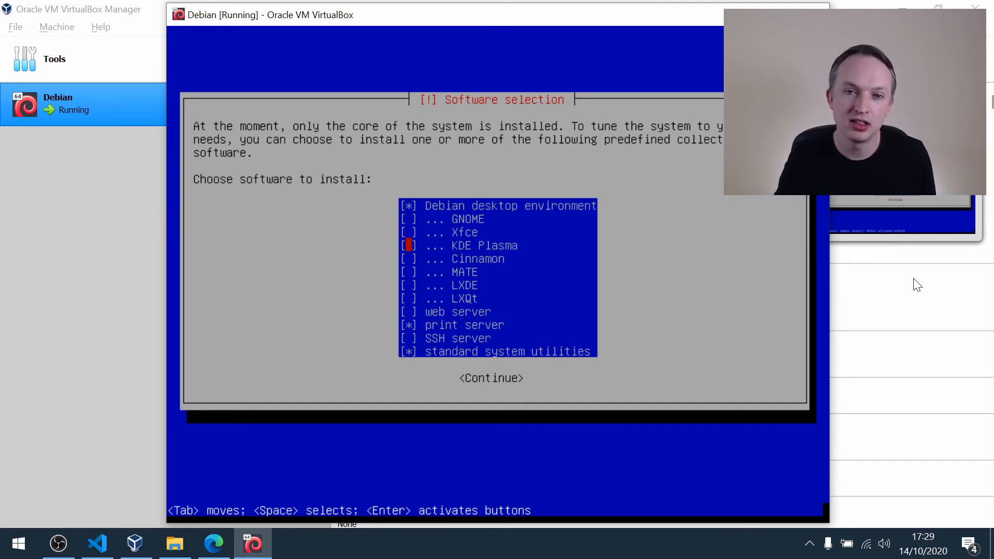
pyautogui.press('Down')
pyautogui.press('Down')
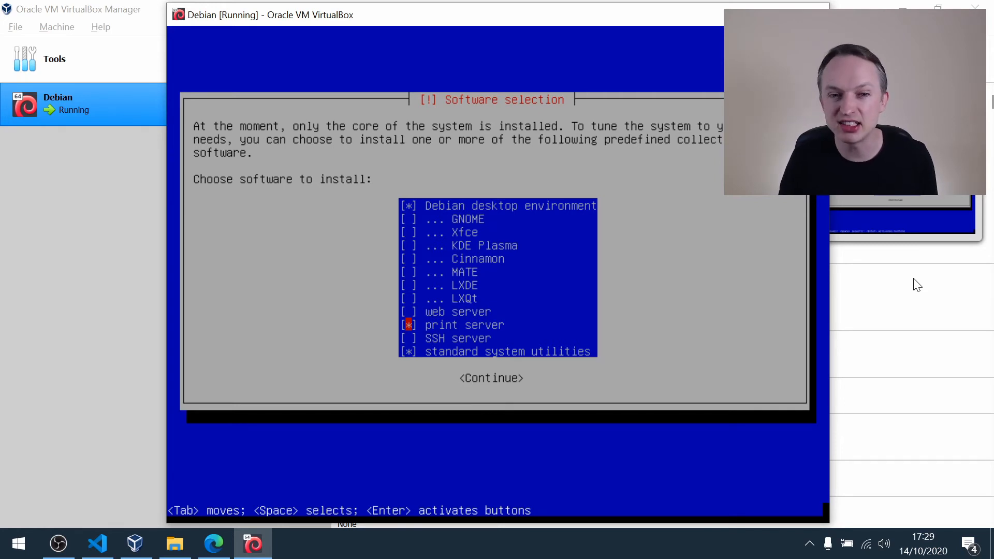
pyautogui.press('space')
pyautogui.press('Tab')
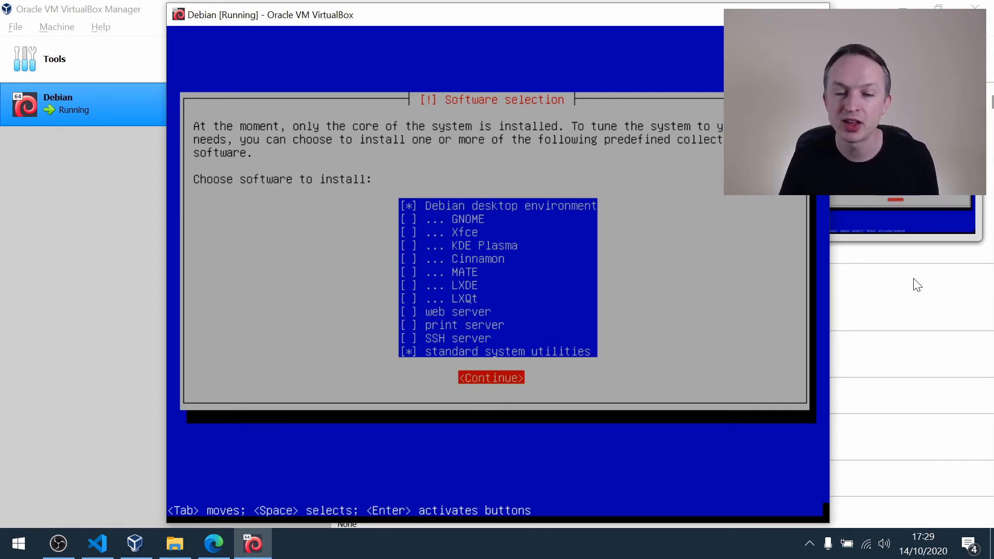
pyautogui.press('Return')
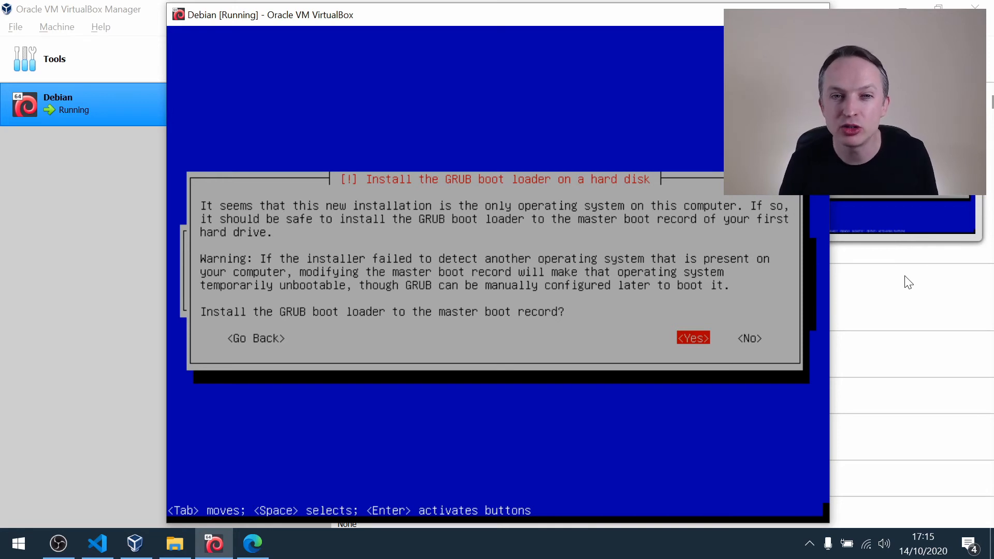
# Install the GRUB boot loader to the master boot record on /dev/sda and finish the installation.
pyautogui.press('Return')
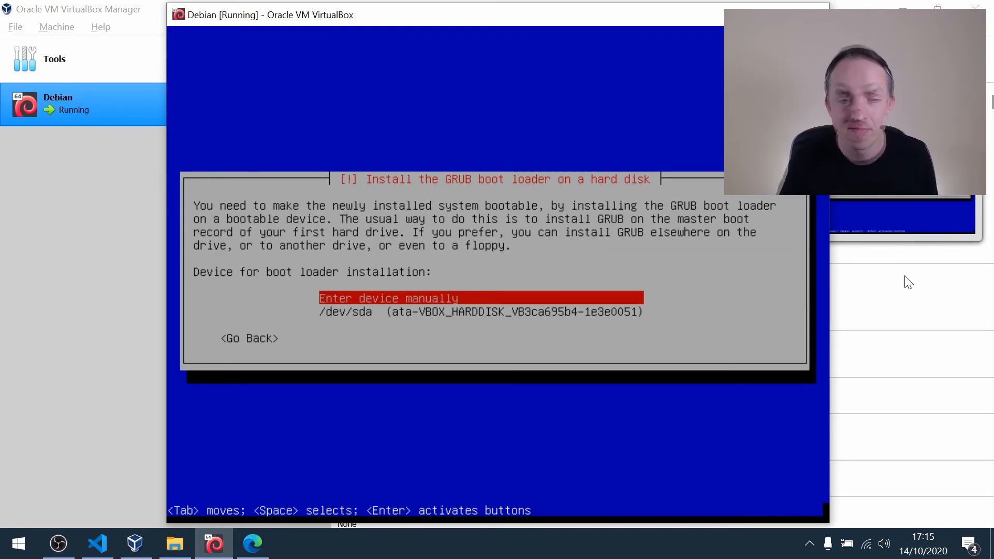
pyautogui.press('Down')
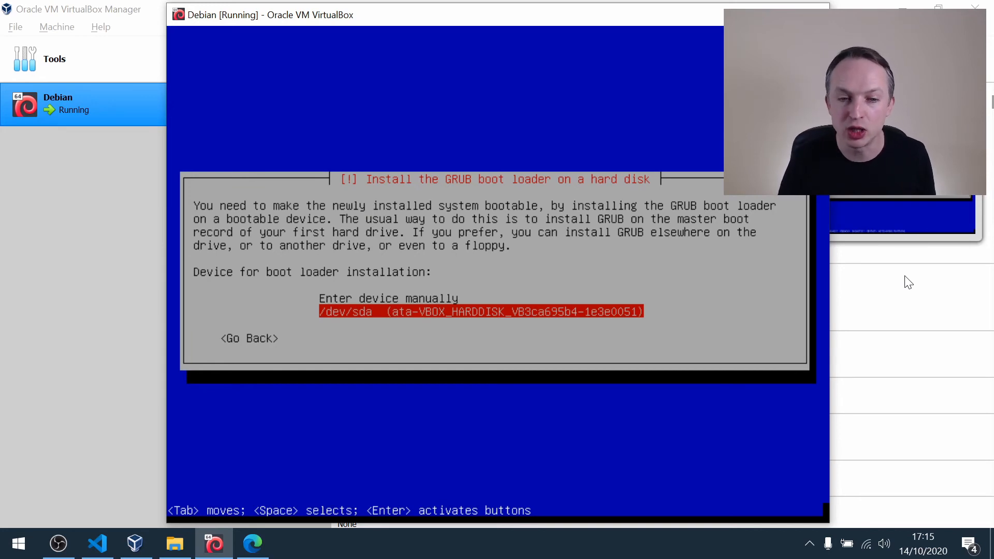
pyautogui.press('Return')
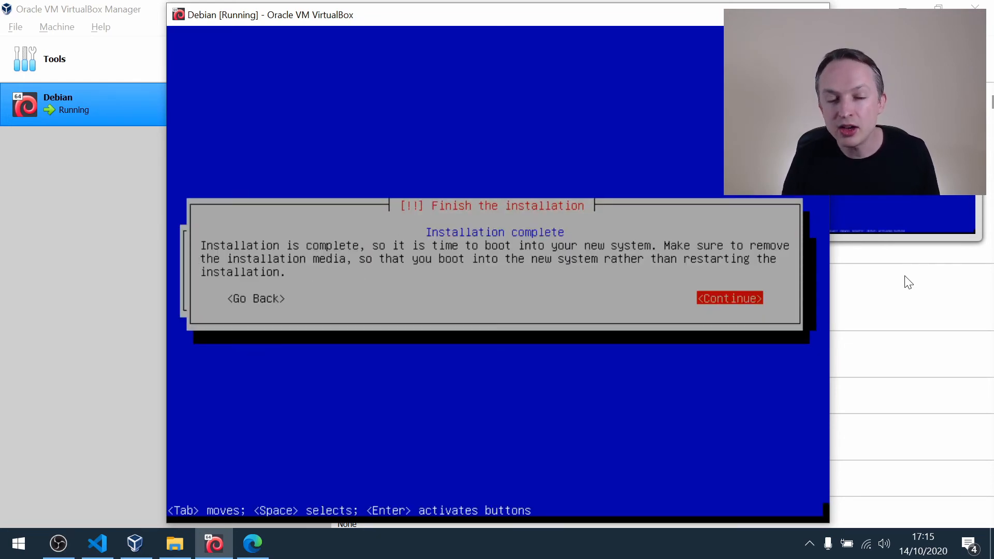
pyautogui.press('Return')
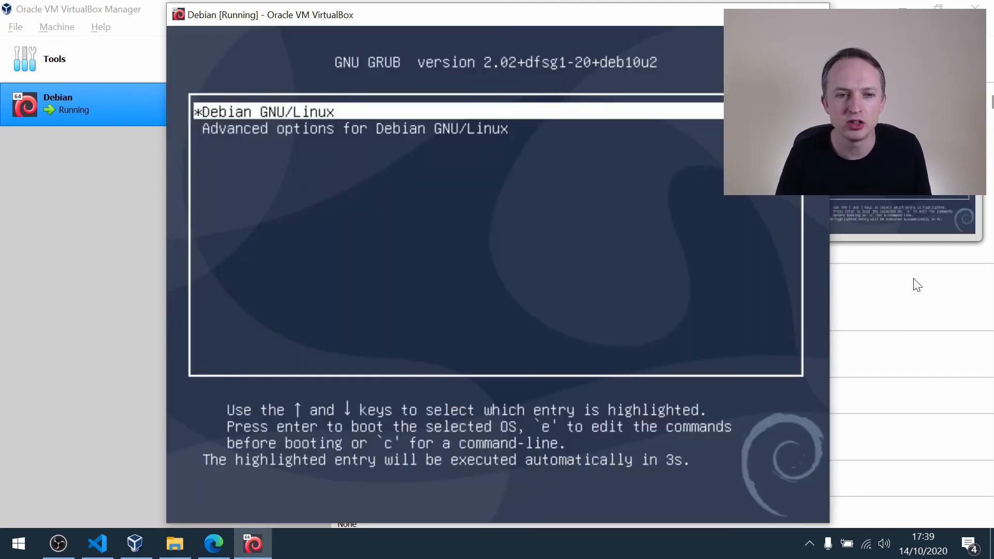
# Boot the Debian GNU/Linux entry from the GRUB menu.
pyautogui.press('Down')
pyautogui.press('Up')
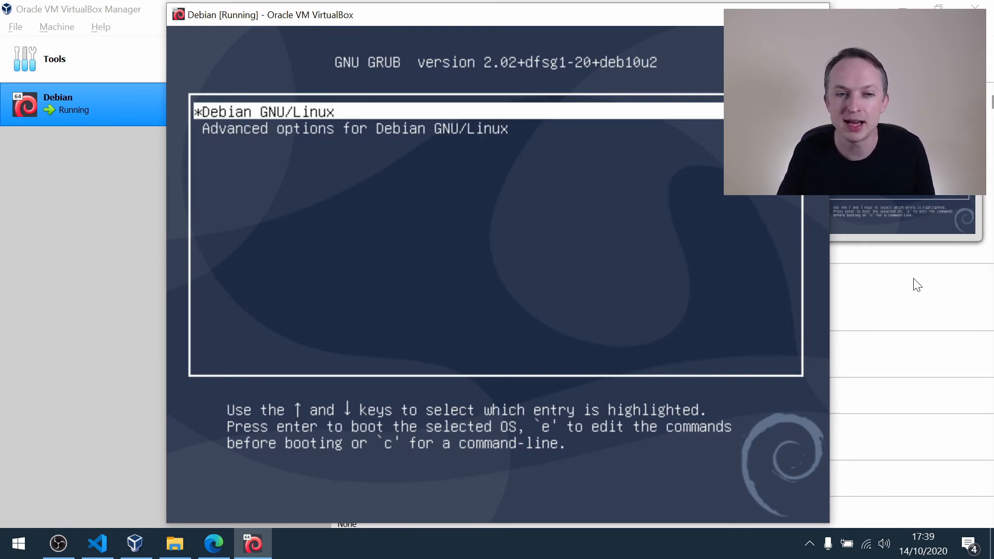
pyautogui.press('Return')
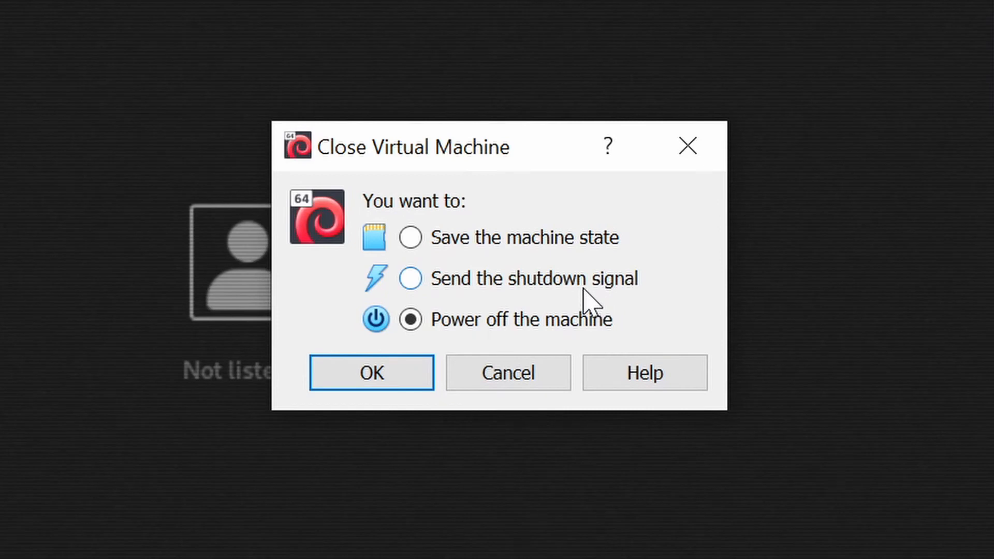
# Close the virtual machine by sending the shutdown signal.
pyautogui.click(583, 288)
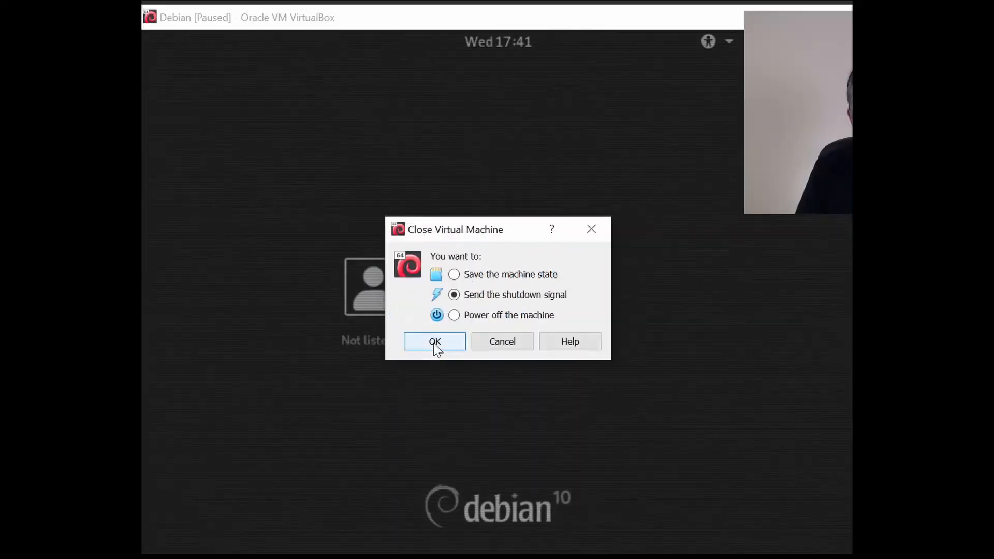
pyautogui.click(372, 372)
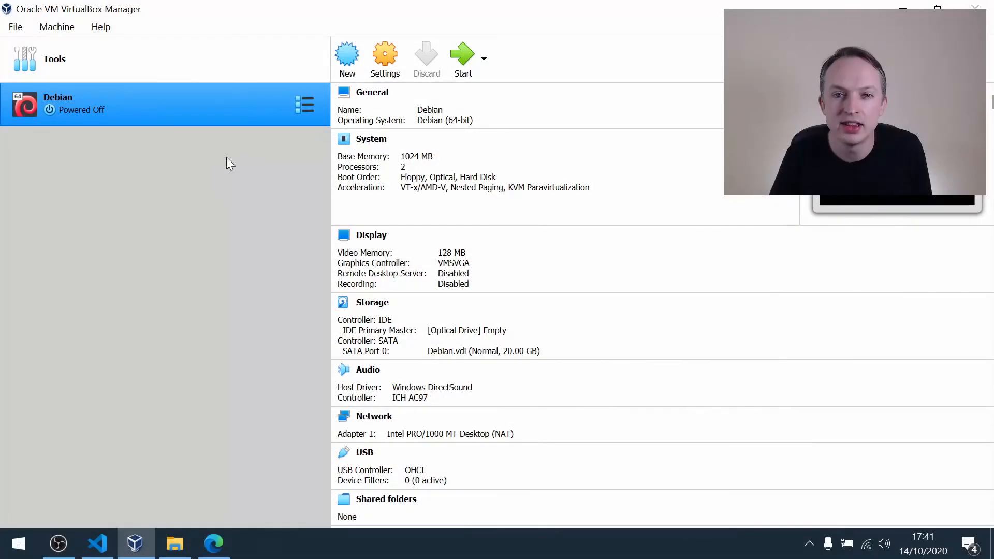
# Take a snapshot of the powered-off Debian virtual machine named "Fresh install" with no description.
pyautogui.click(313, 110)
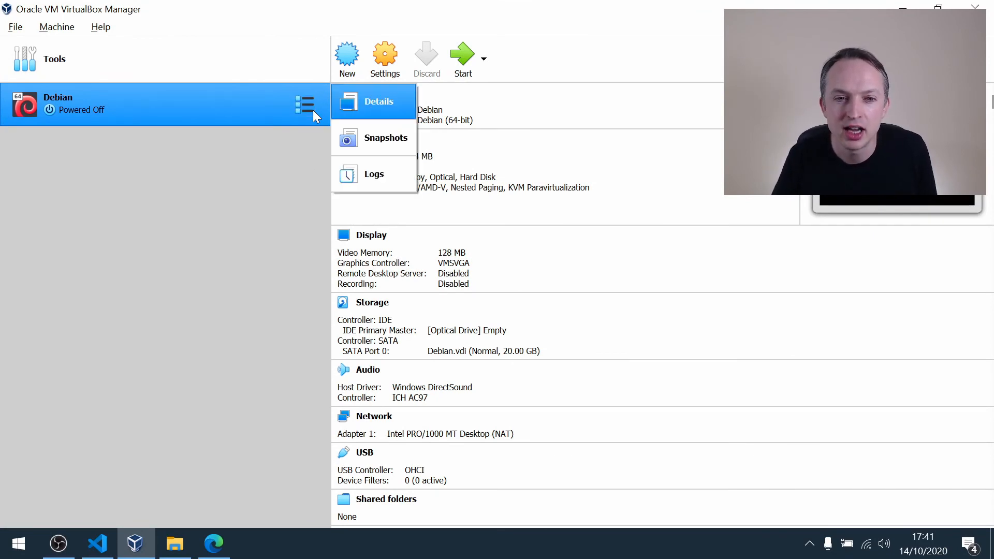
pyautogui.click(384, 140)
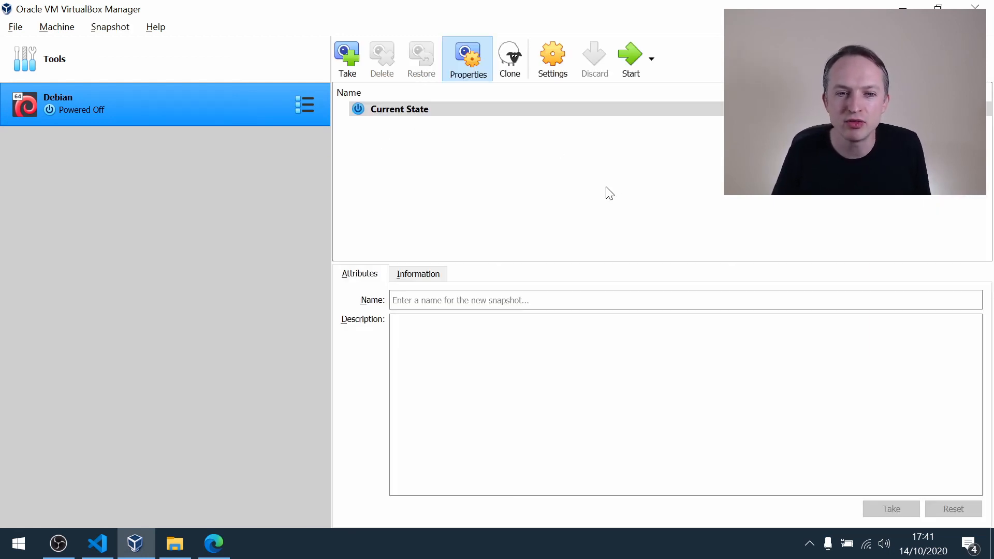
pyautogui.click(347, 57)
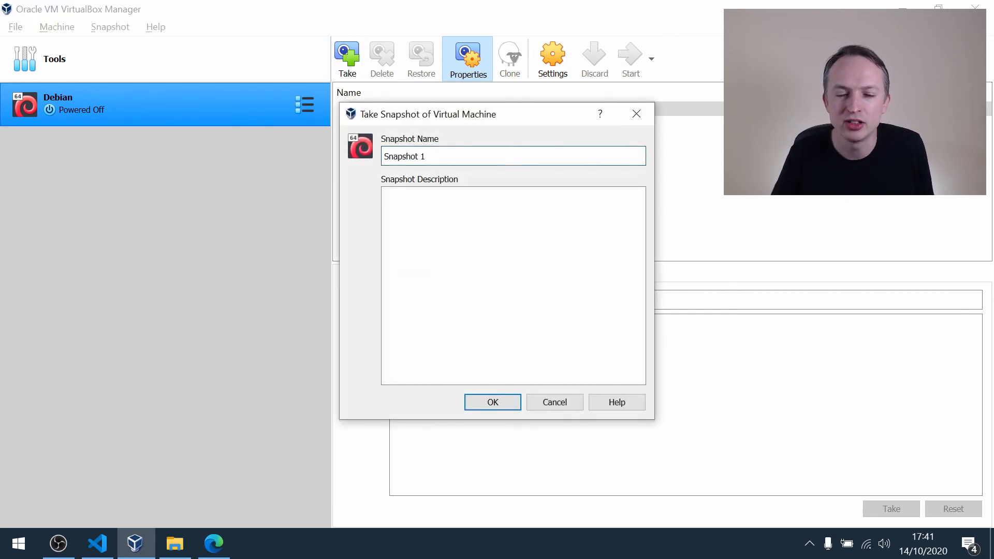
pyautogui.press('BackSpace')
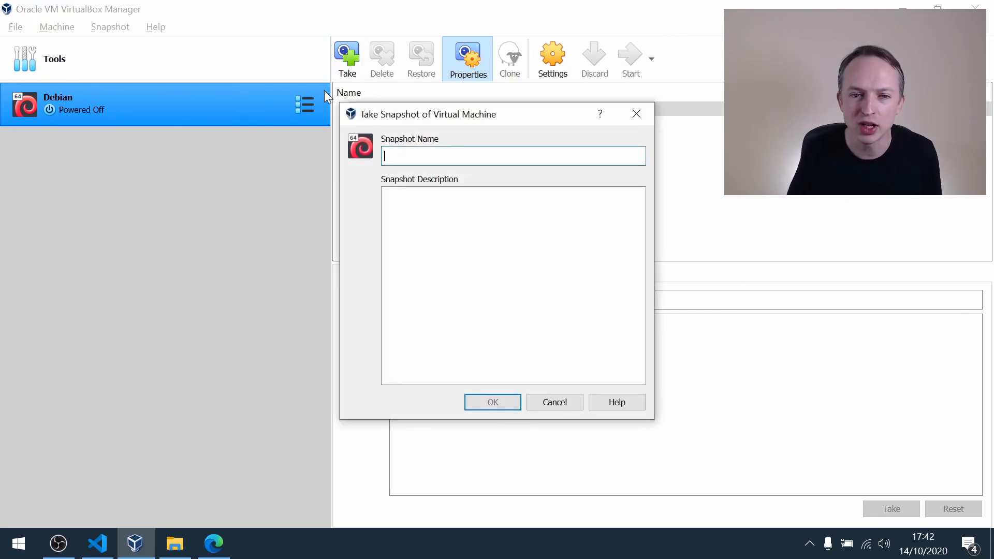
pyautogui.write('Fresh')
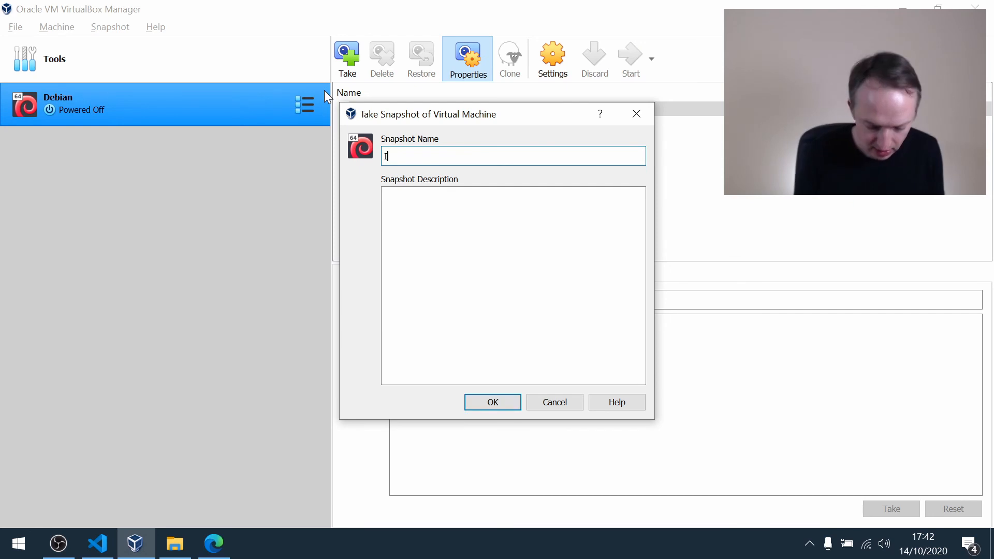
pyautogui.write(' install')
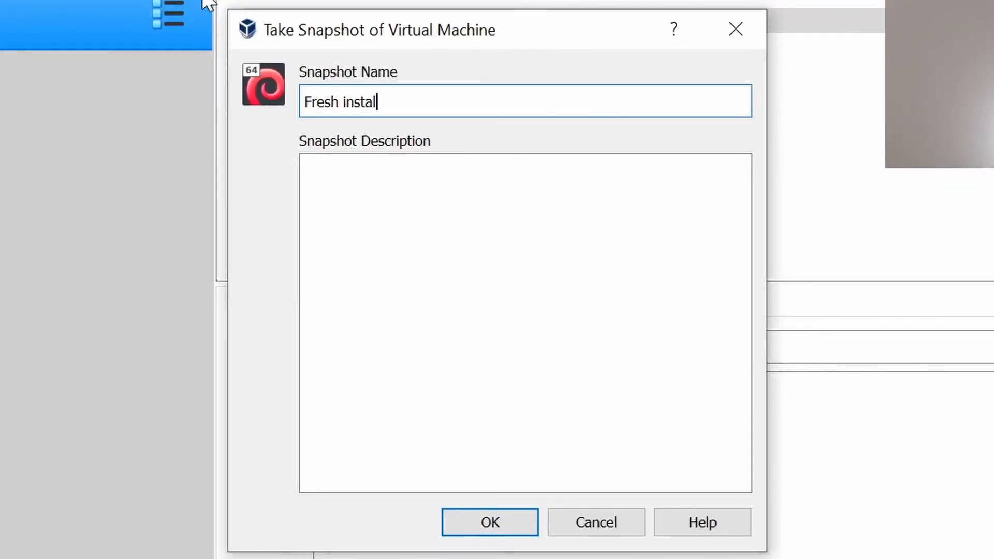
pyautogui.press('Tab')
pyautogui.press('Tab')
pyautogui.press('Tab')
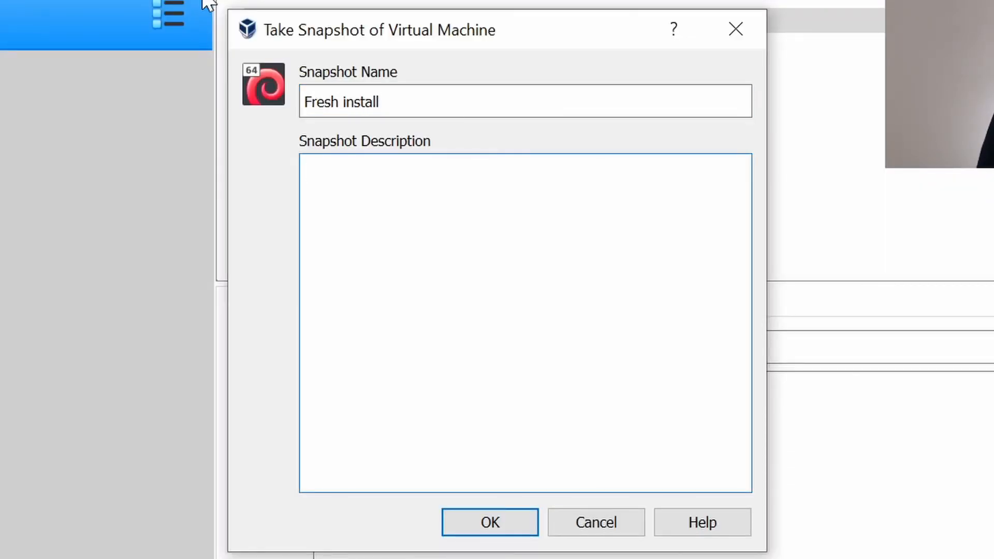
pyautogui.click(503, 530)
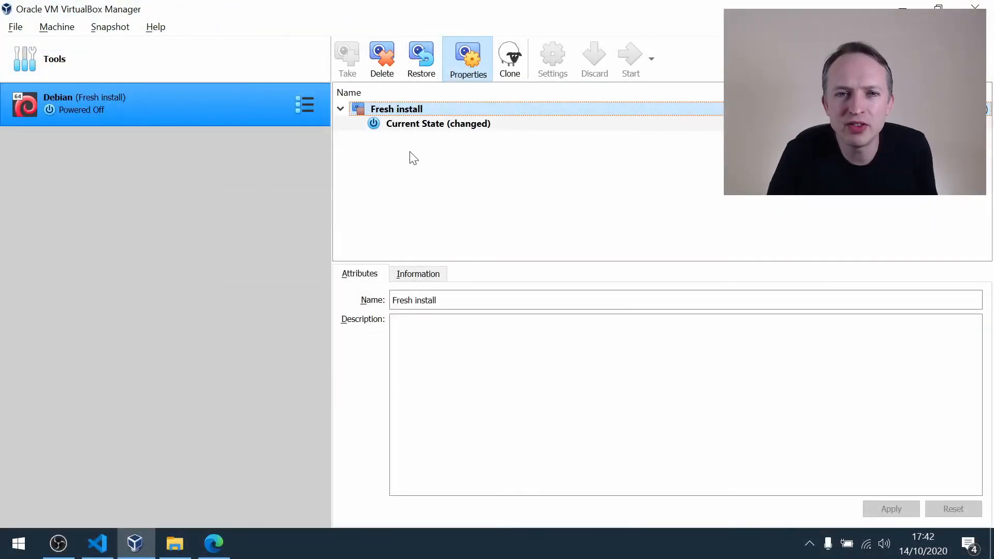